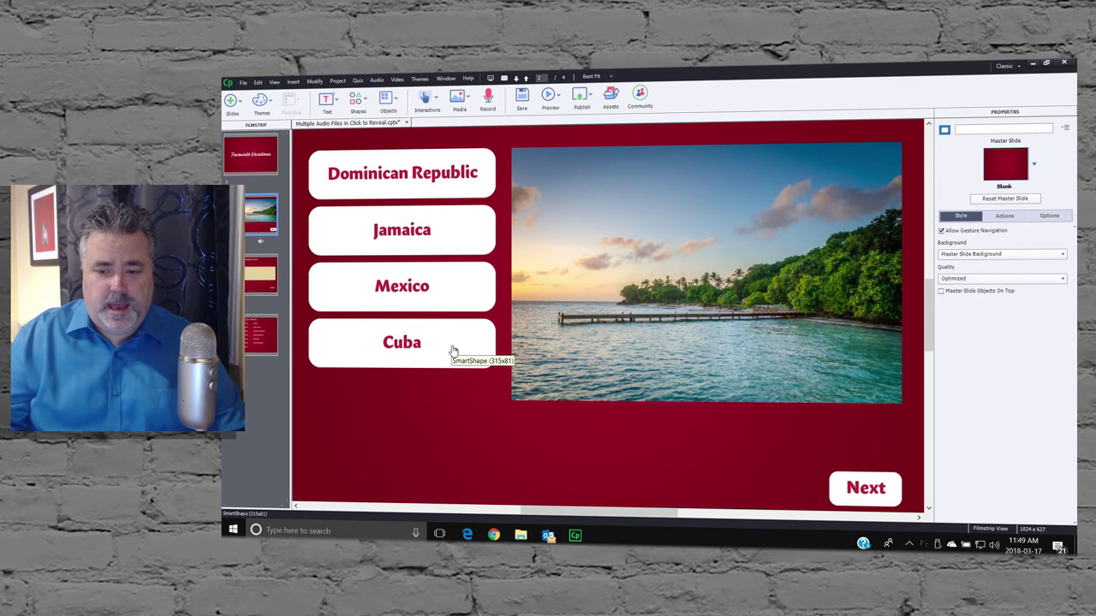
# Inspect the Dominican Republic button's actions and review the multi-state image's states.
pyautogui.click(485, 180)
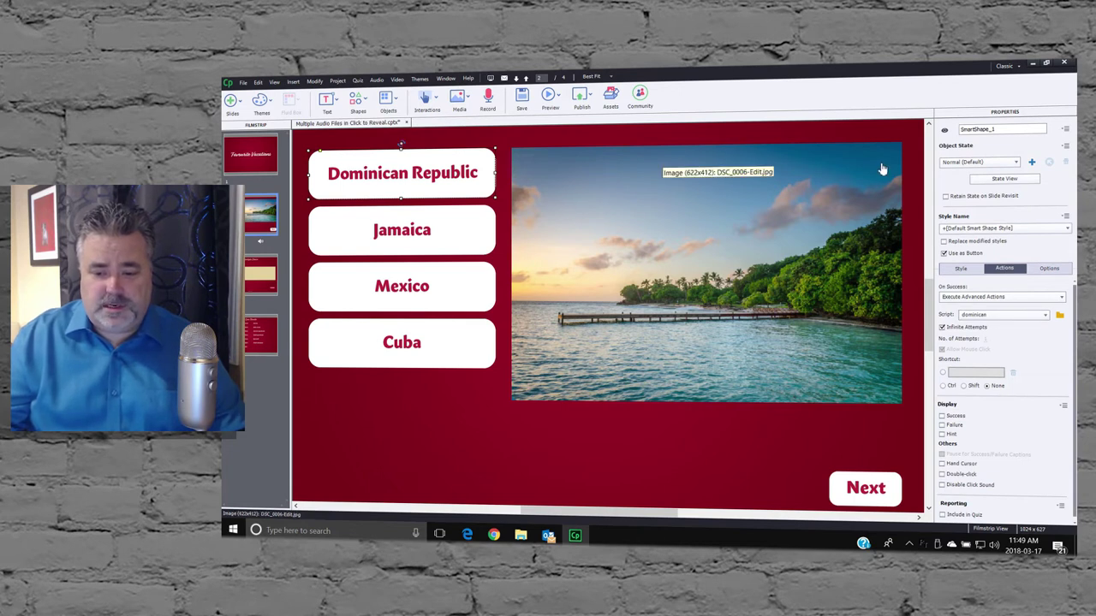
pyautogui.click(847, 216)
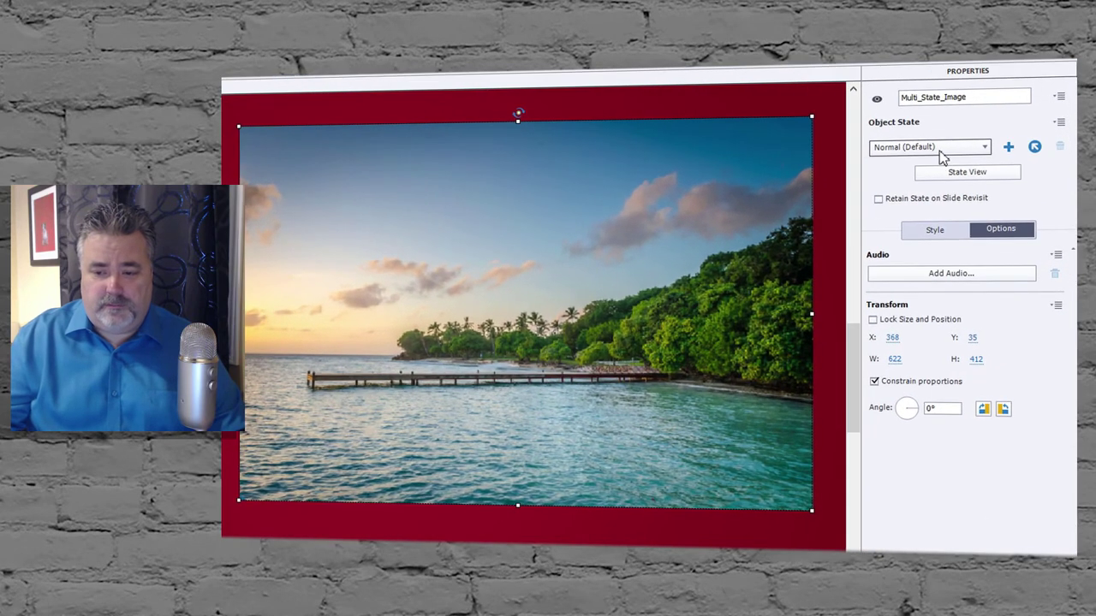
pyautogui.scroll(-1, 940, 153)
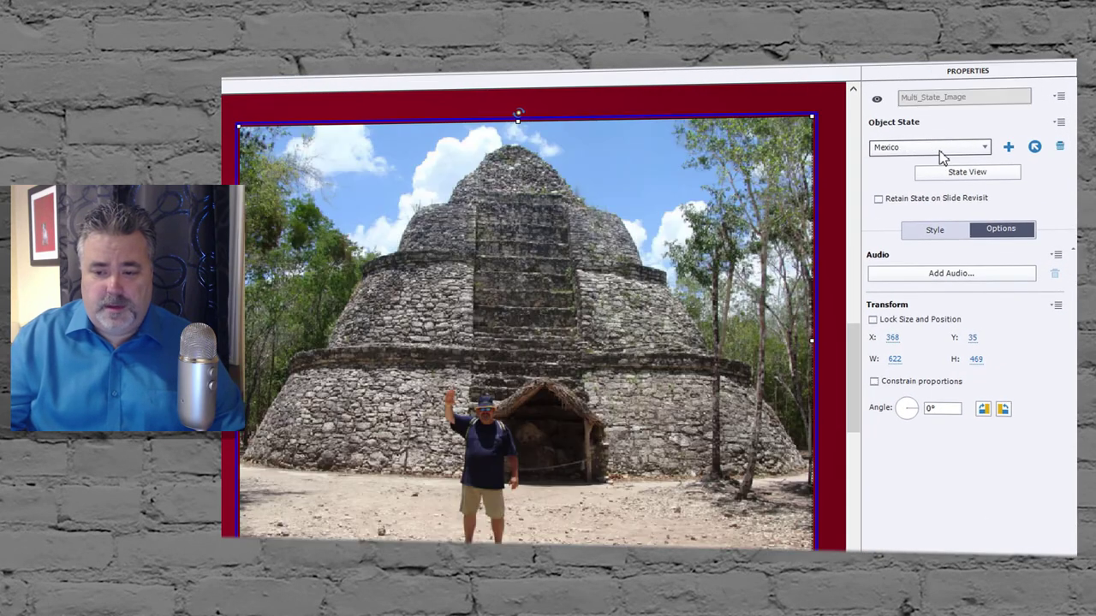
pyautogui.scroll(-1, 940, 150)
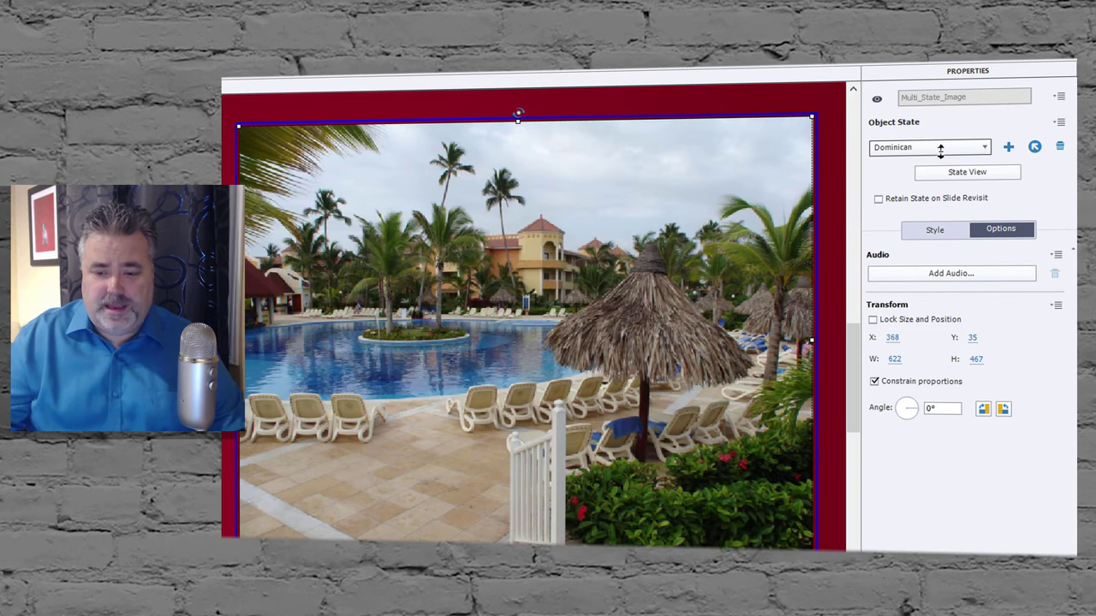
pyautogui.scroll(-1, 939, 151)
pyautogui.scroll(-1, 940, 151)
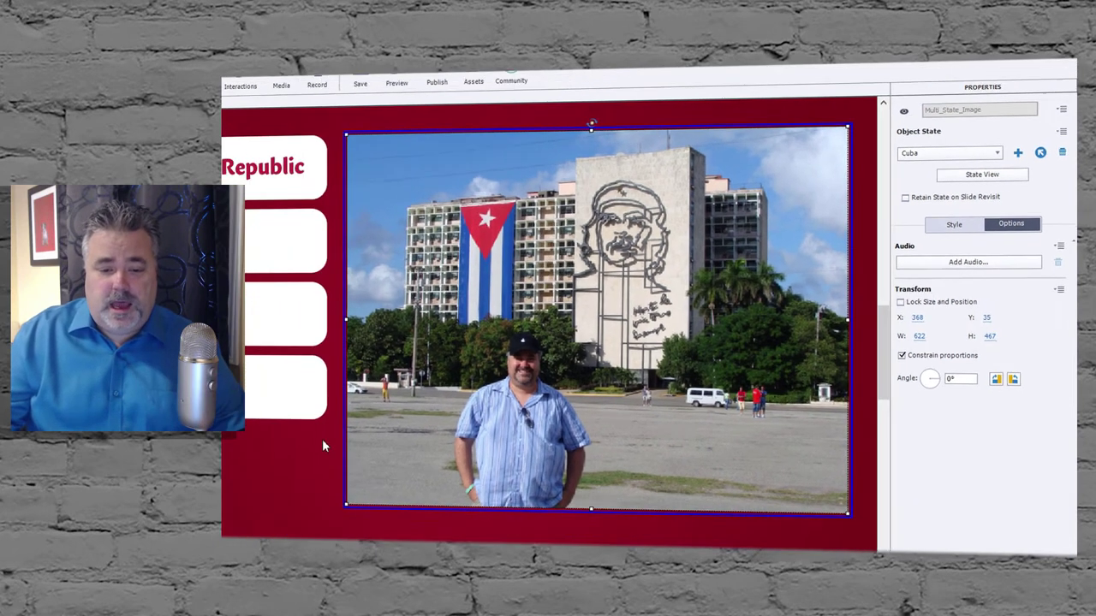
pyautogui.click(435, 402)
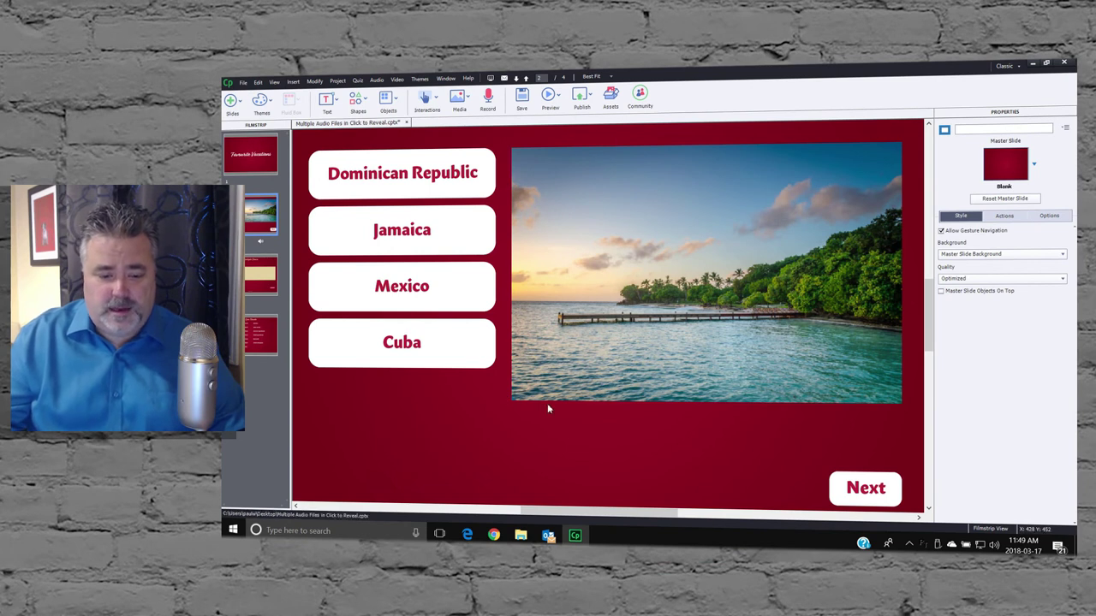
# Show the Timeline panel and play back the slide's timeline.
pyautogui.click(445, 79)
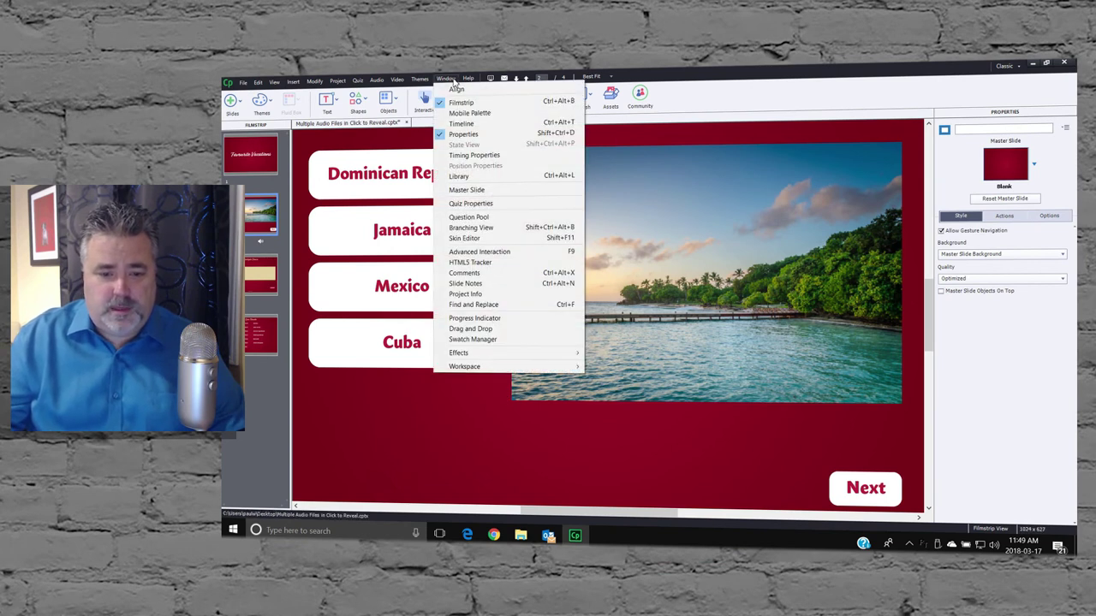
pyautogui.click(462, 123)
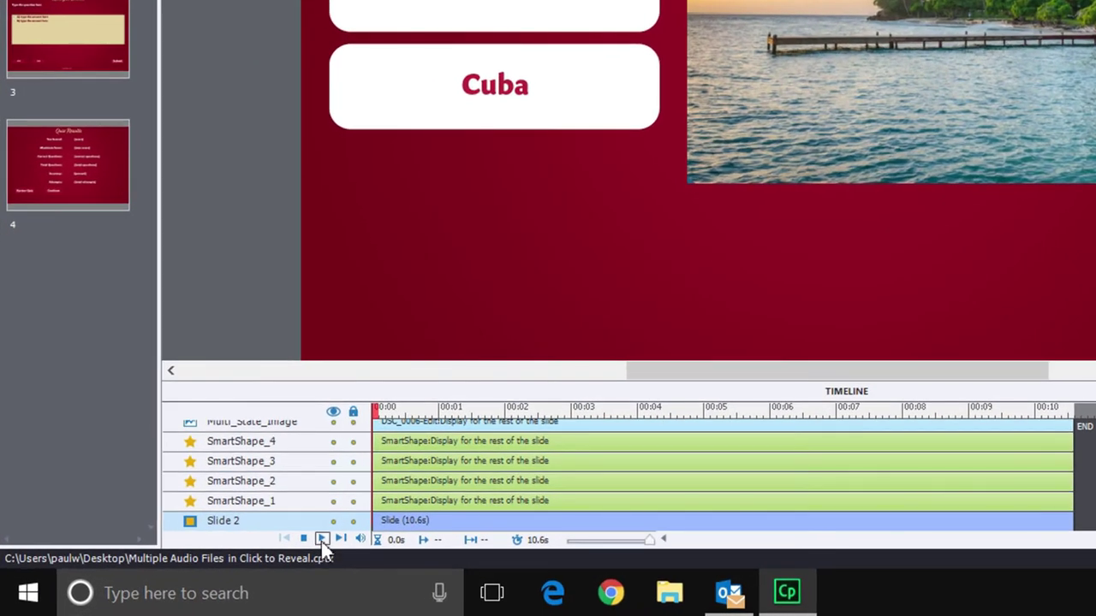
pyautogui.click(321, 540)
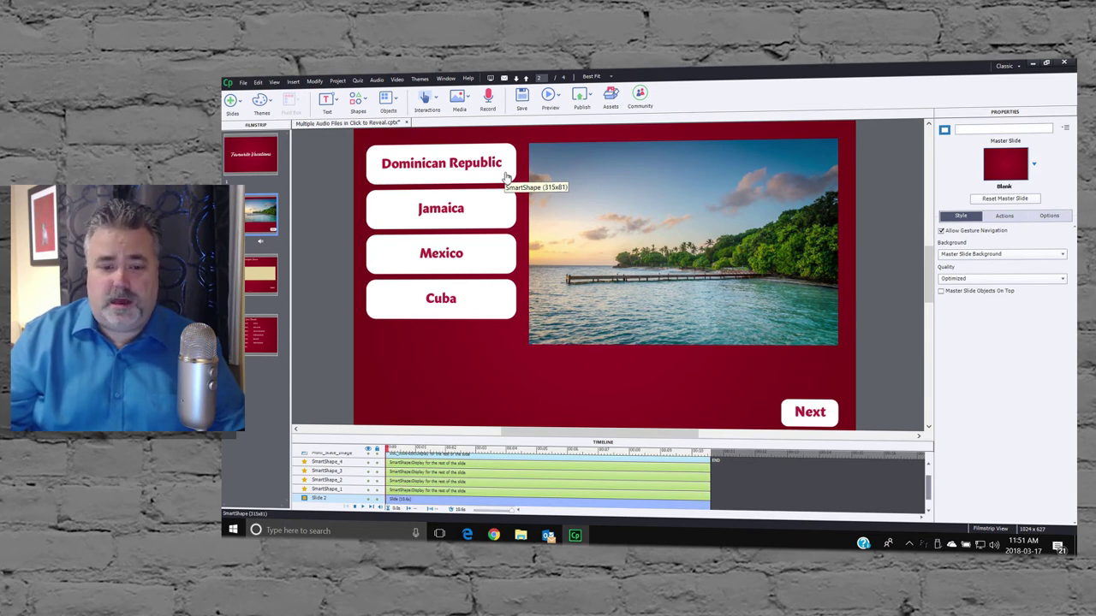
# Enable Stop Slide Audio when clicked on the Dominican Republic, Jamaica, Mexico and Cuba buttons.
pyautogui.click(374, 176)
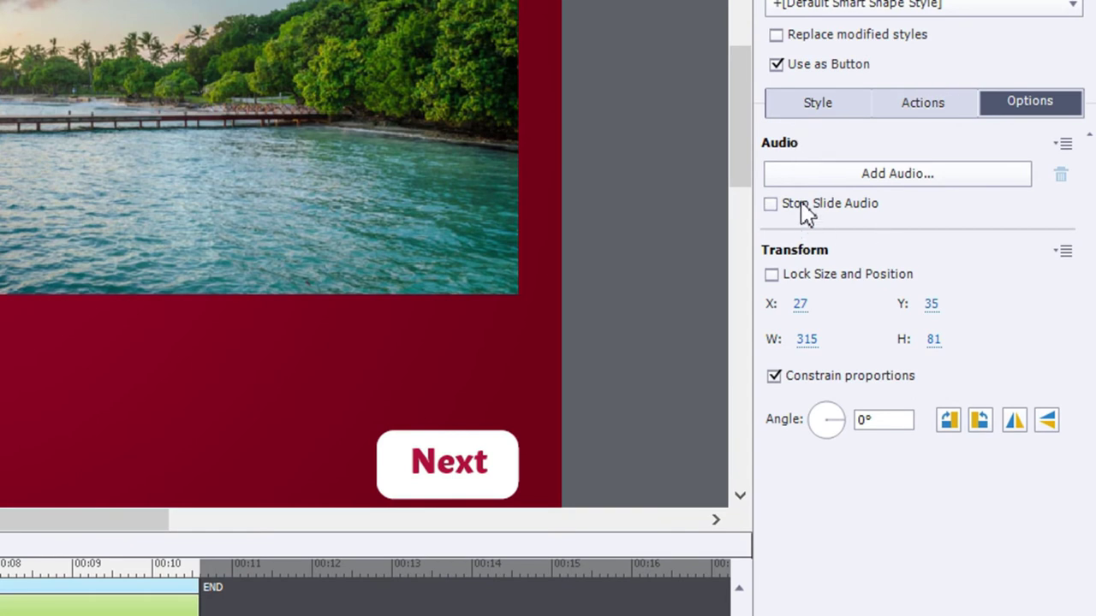
pyautogui.click(773, 205)
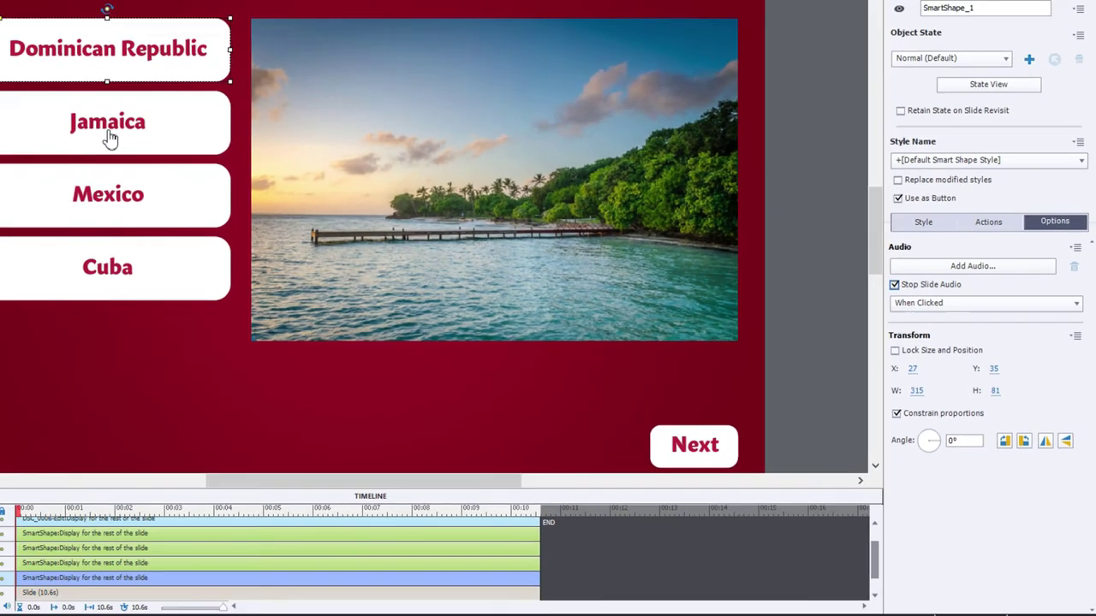
pyautogui.click(109, 135)
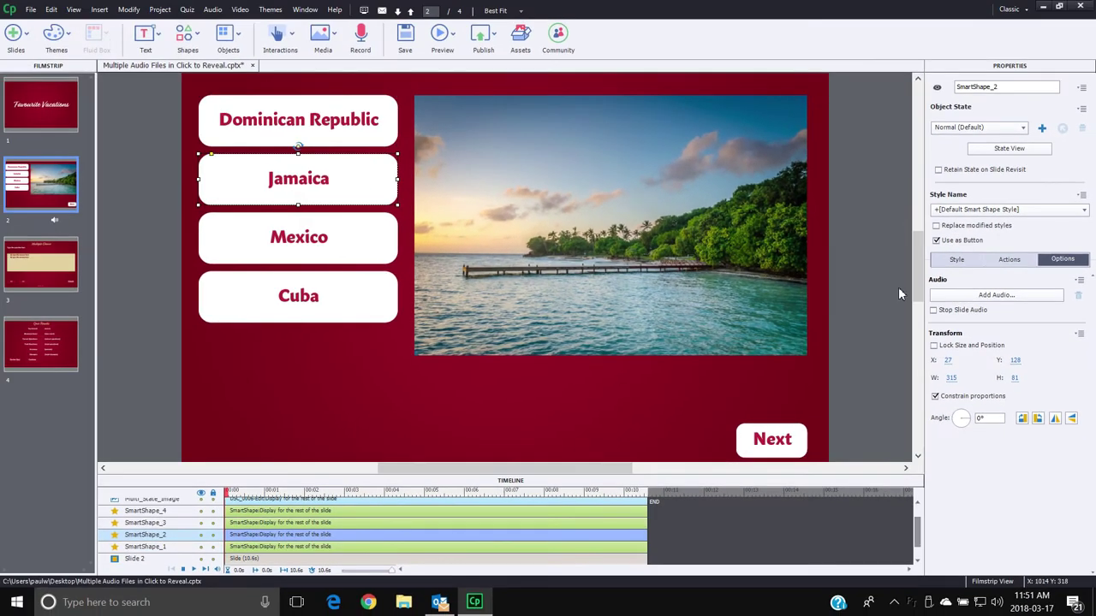
pyautogui.click(893, 285)
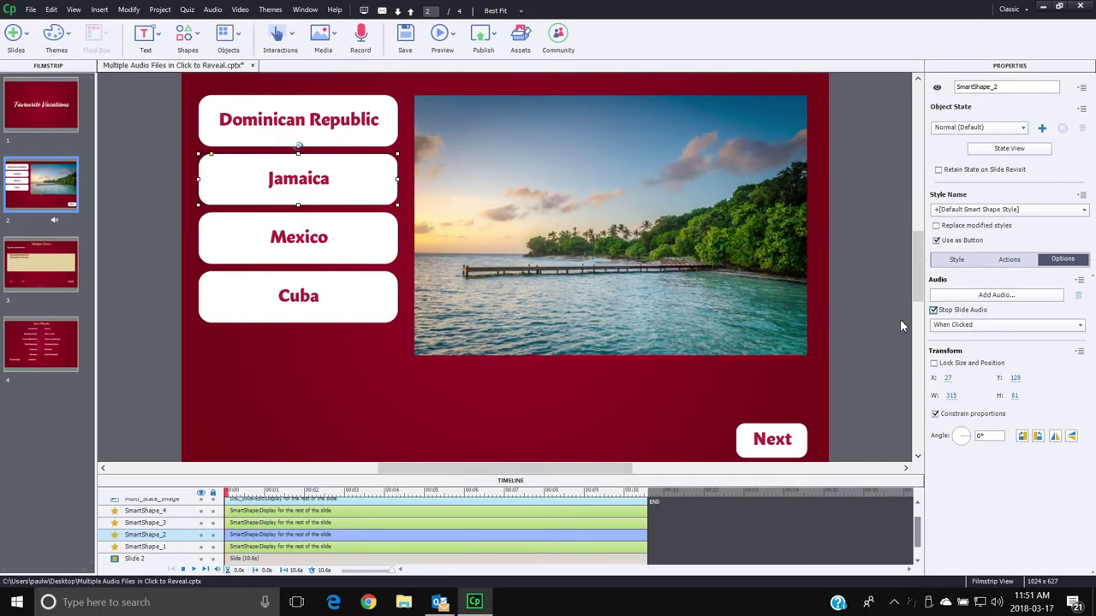
pyautogui.click(362, 249)
pyautogui.click(959, 310)
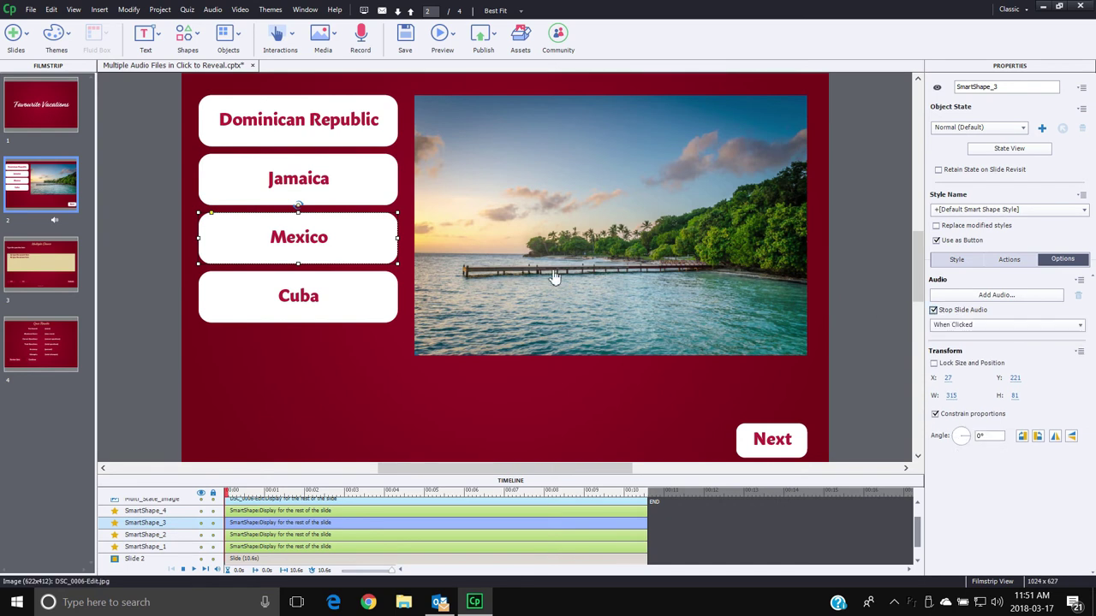
pyautogui.click(369, 300)
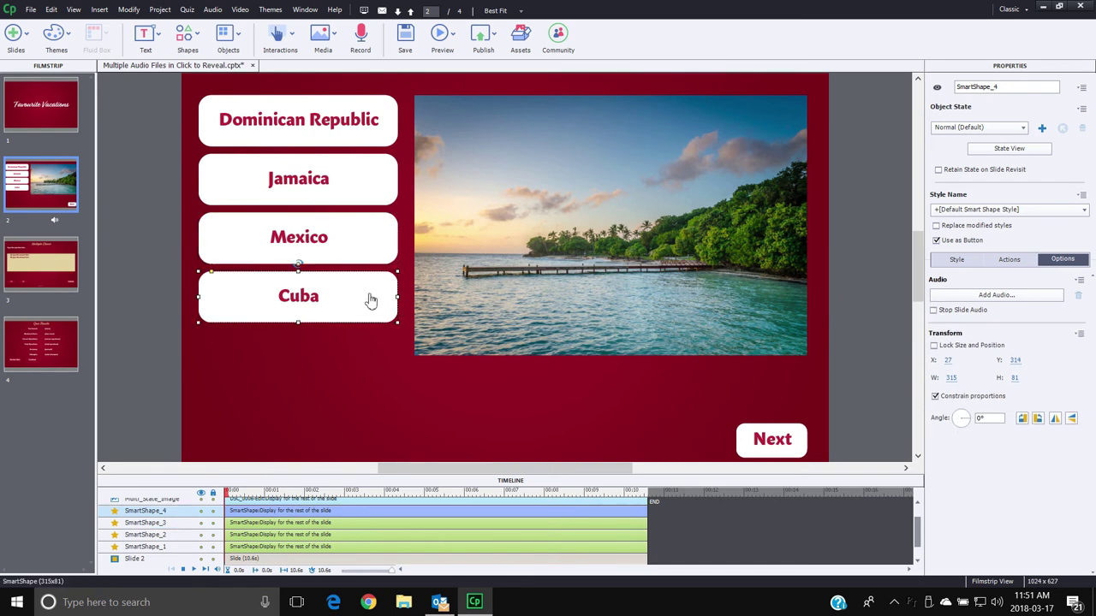
pyautogui.click(957, 313)
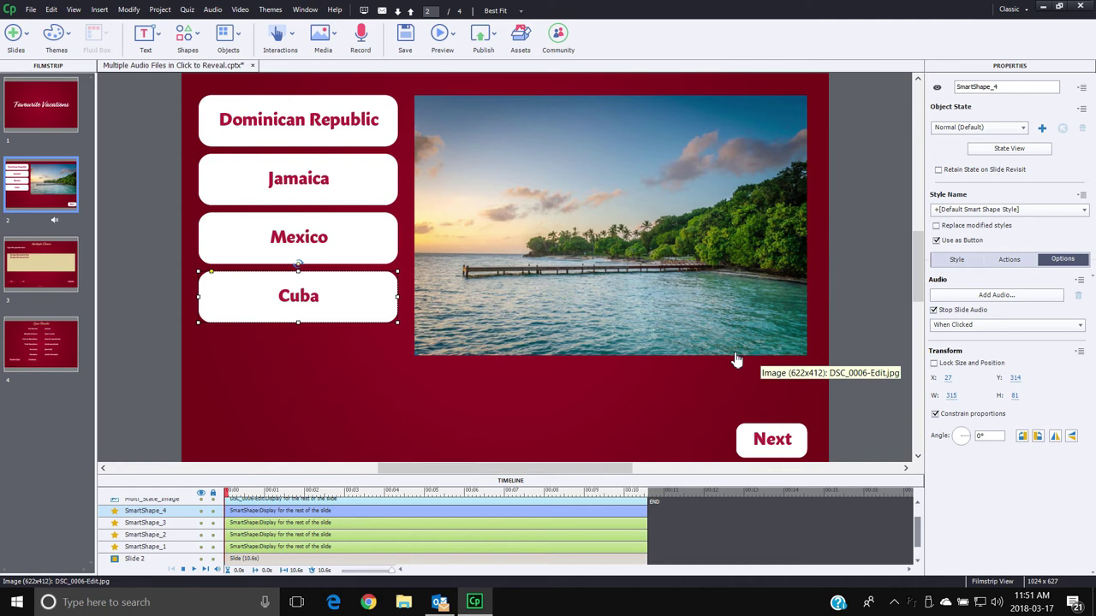
pyautogui.click(151, 135)
pyautogui.click(266, 120)
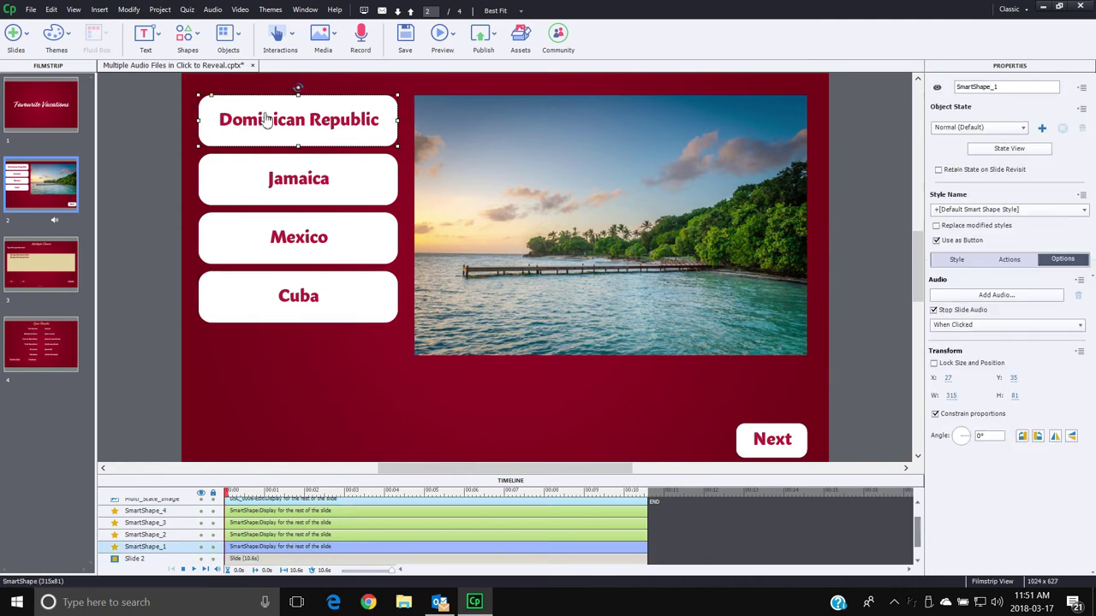
# Open the dominican advanced action and add Stop Triggered Audio as its second action.
pyautogui.click(1015, 260)
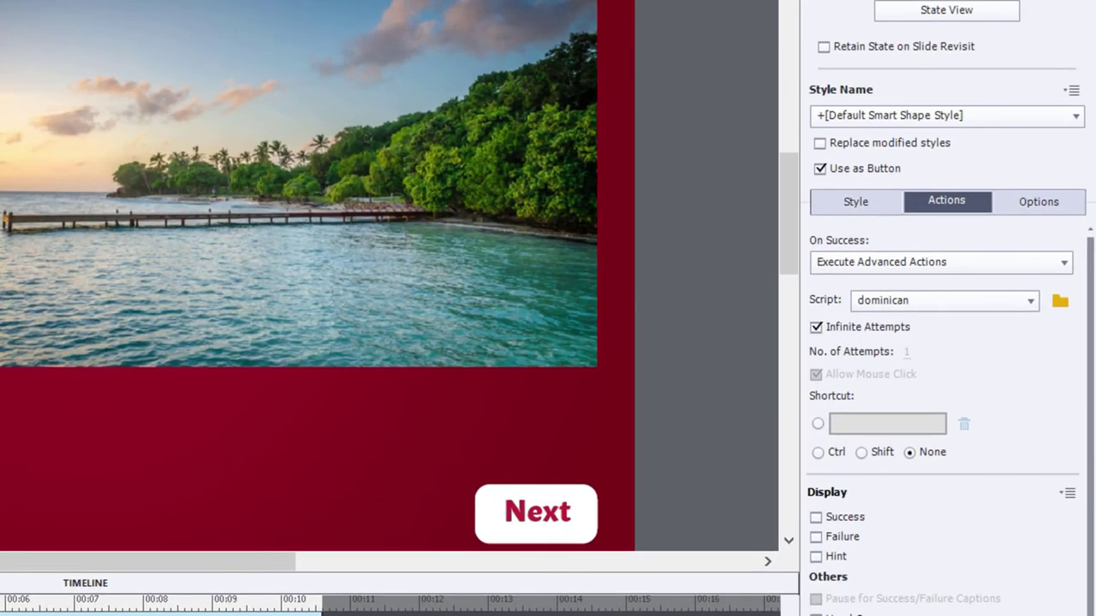
pyautogui.click(1060, 301)
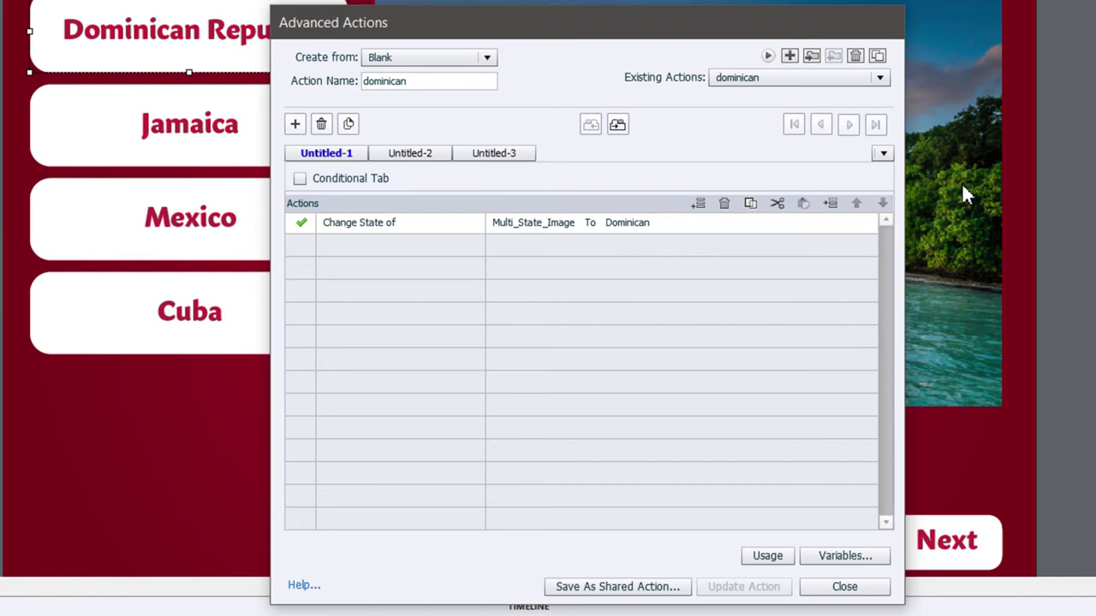
pyautogui.click(369, 248)
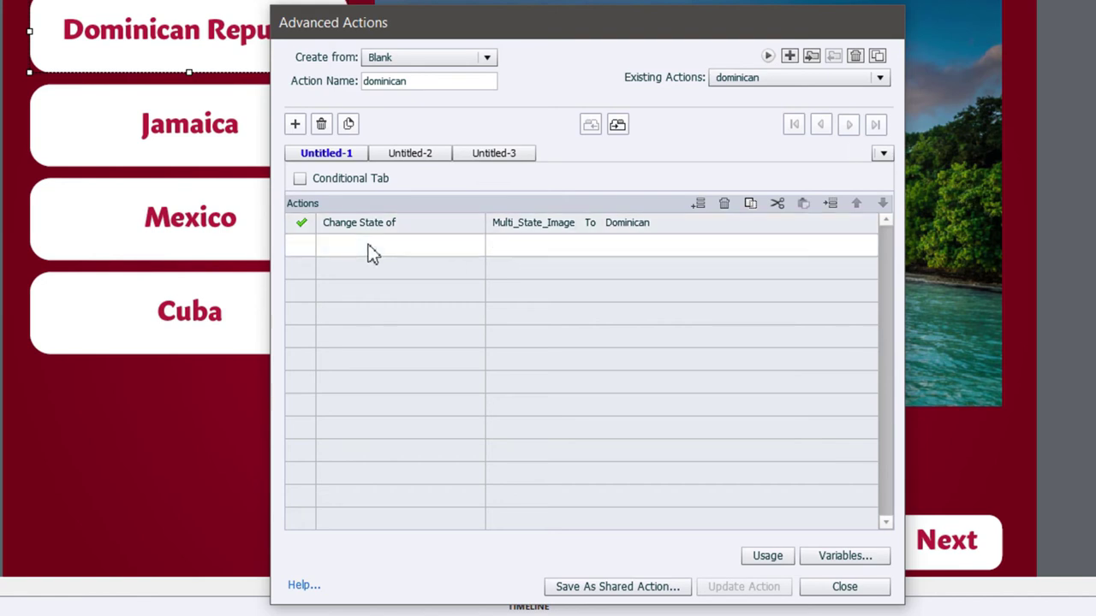
pyautogui.click(368, 249)
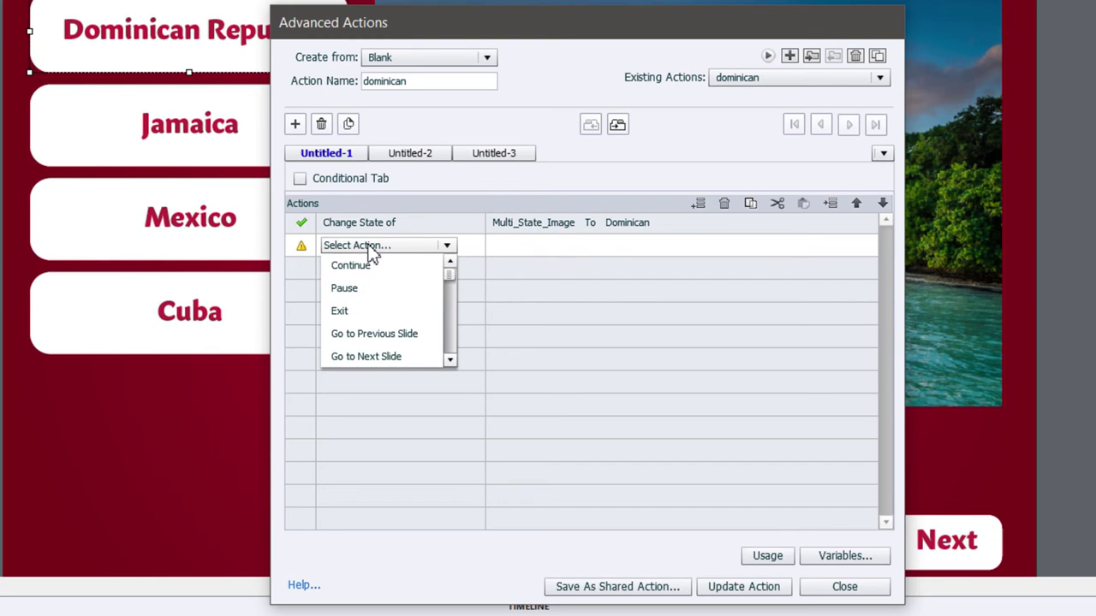
pyautogui.scroll(-5, 370, 254)
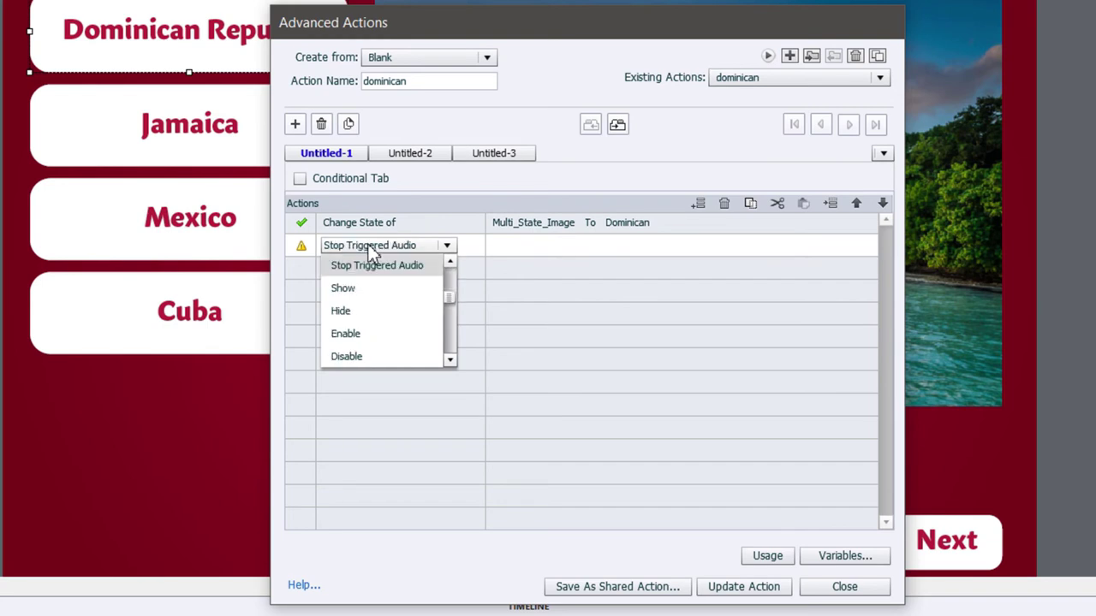
pyautogui.click(377, 267)
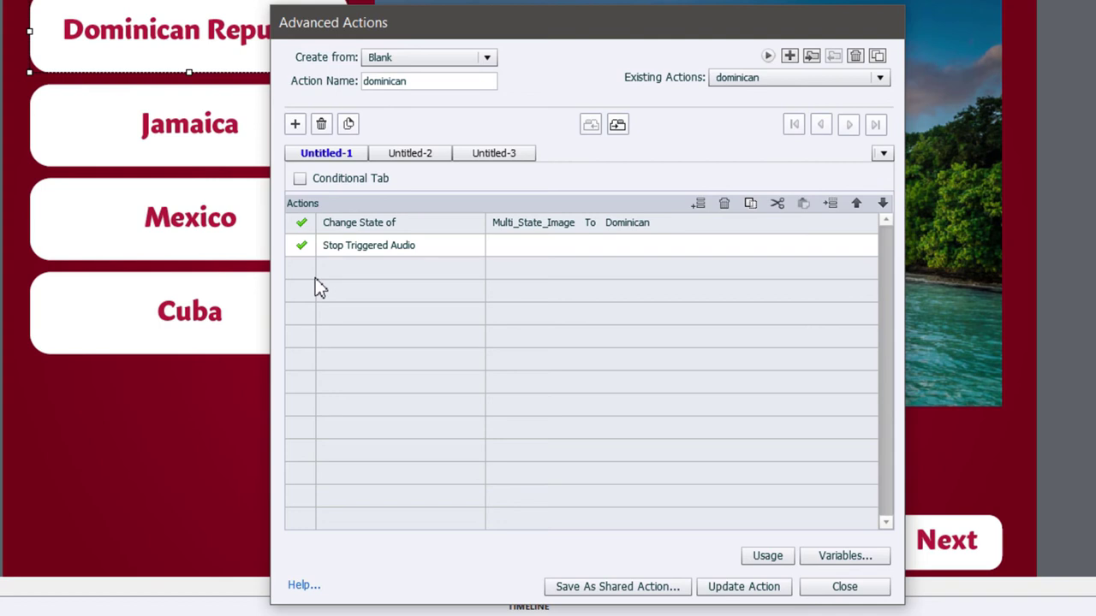
# Add a Play Audio step using dominican.mp3 and save the dominican action.
pyautogui.click(367, 274)
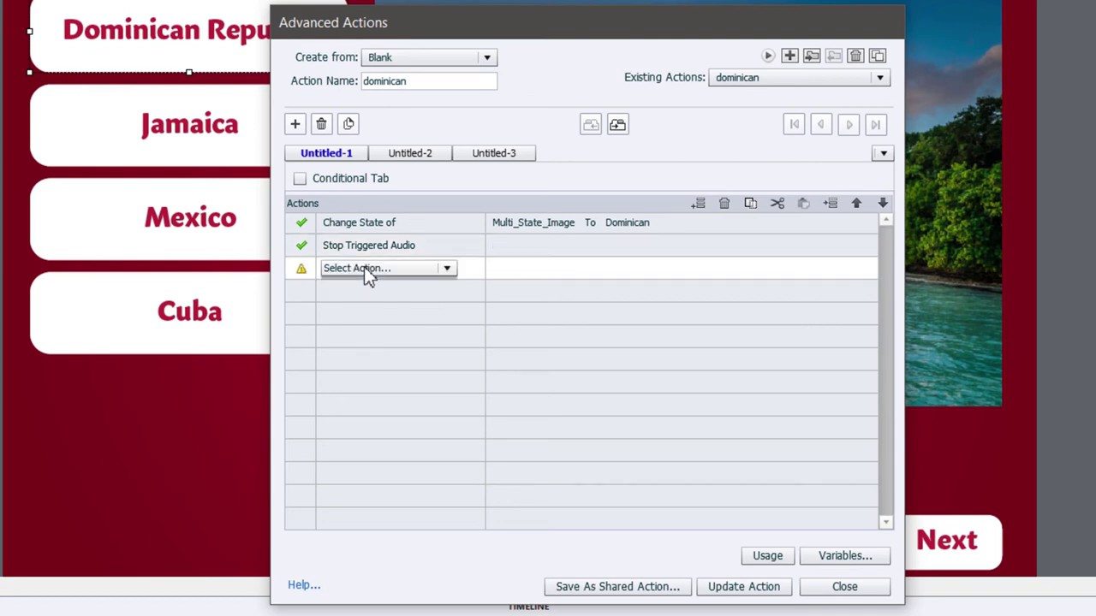
pyautogui.click(368, 270)
pyautogui.press('p')
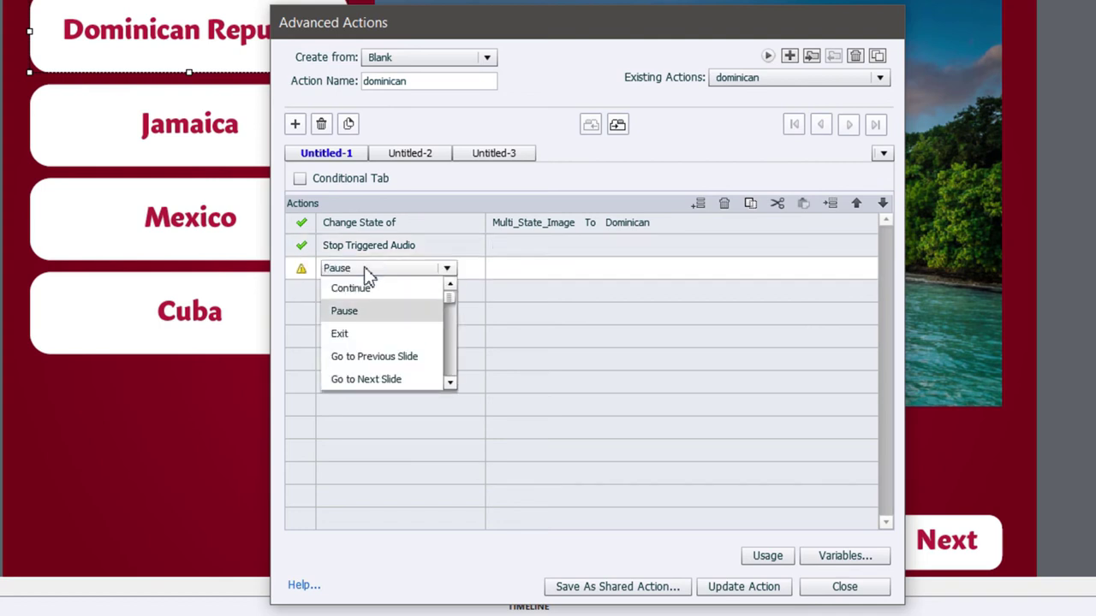
pyautogui.press('l')
pyautogui.press('Return')
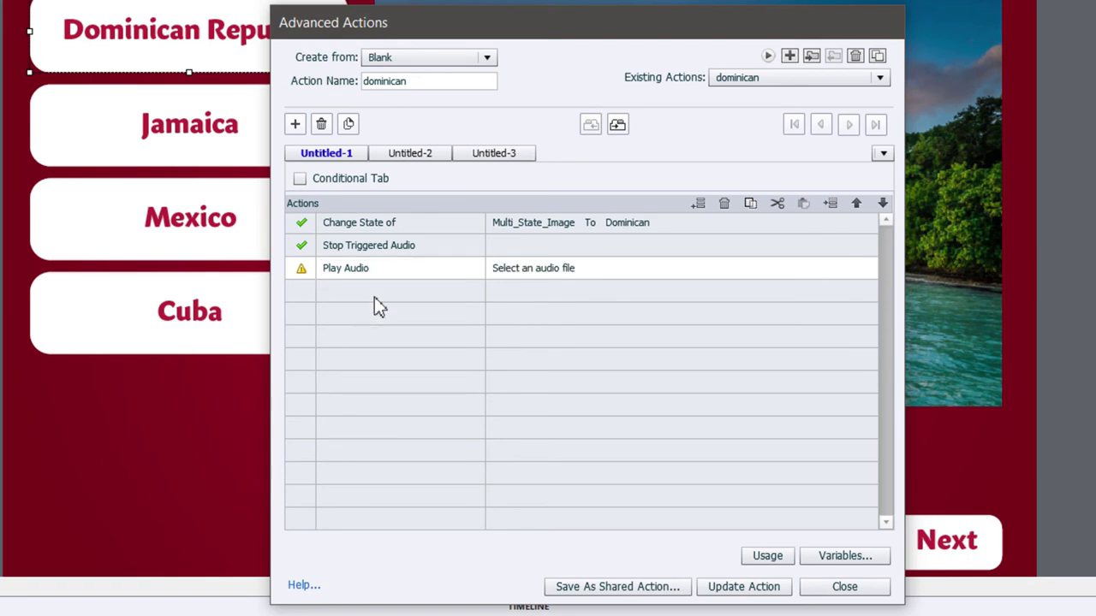
pyautogui.click(558, 271)
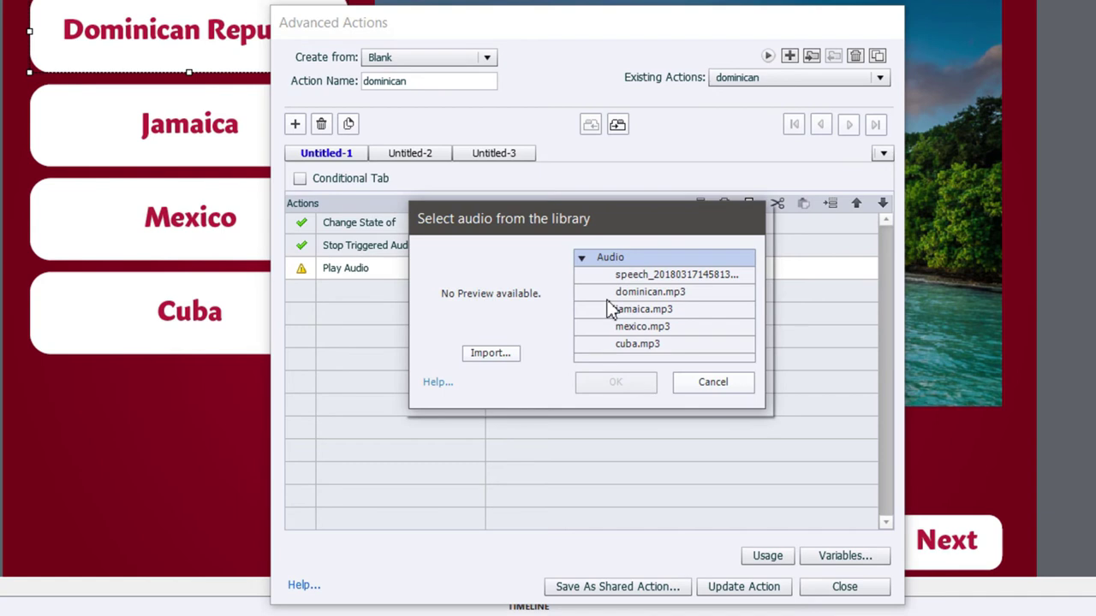
pyautogui.click(684, 295)
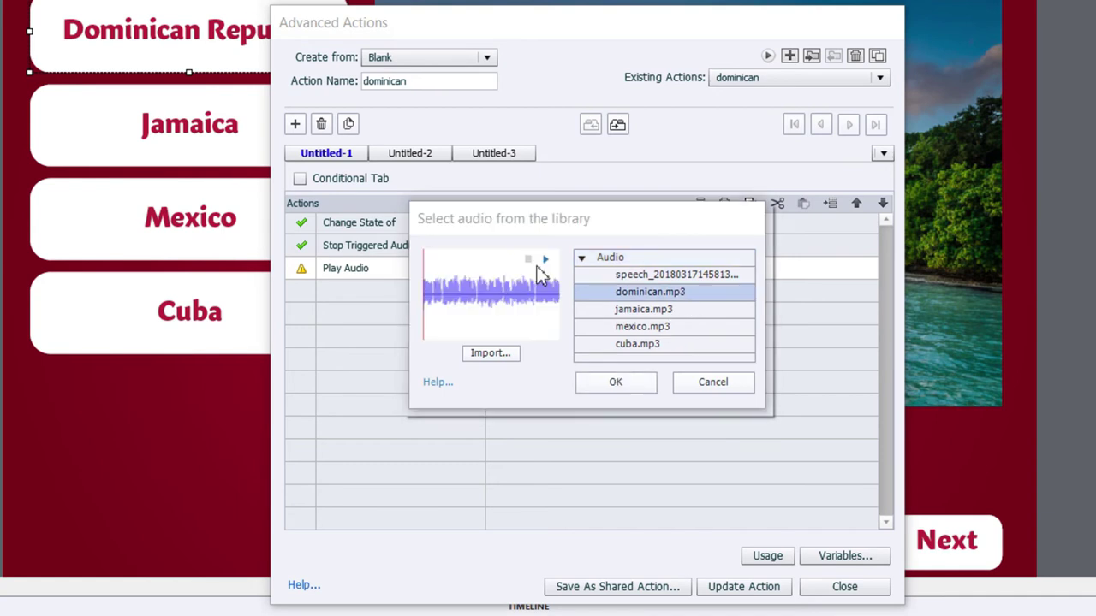
pyautogui.click(641, 386)
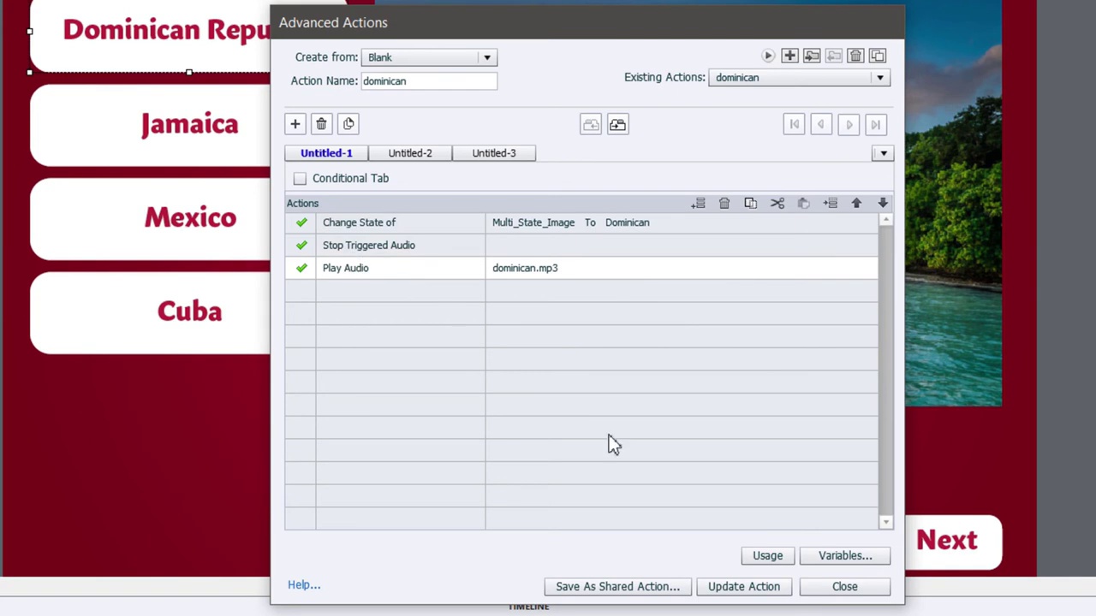
pyautogui.click(747, 589)
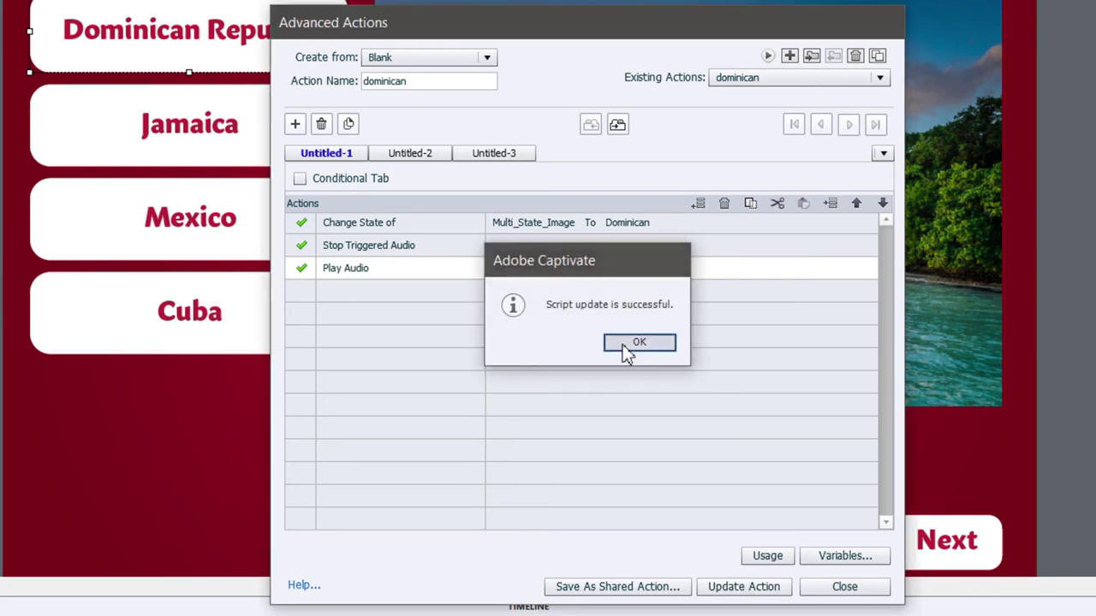
pyautogui.click(628, 344)
pyautogui.click(873, 591)
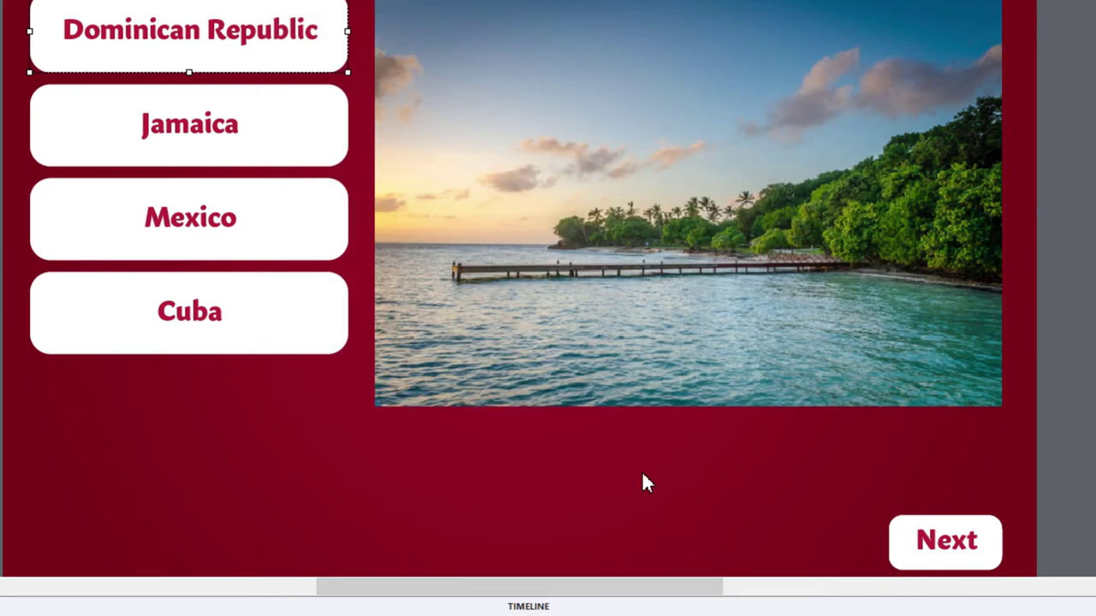
# Open the Jamaica button's jamaica action and add a Stop Triggered Audio step.
pyautogui.click(299, 133)
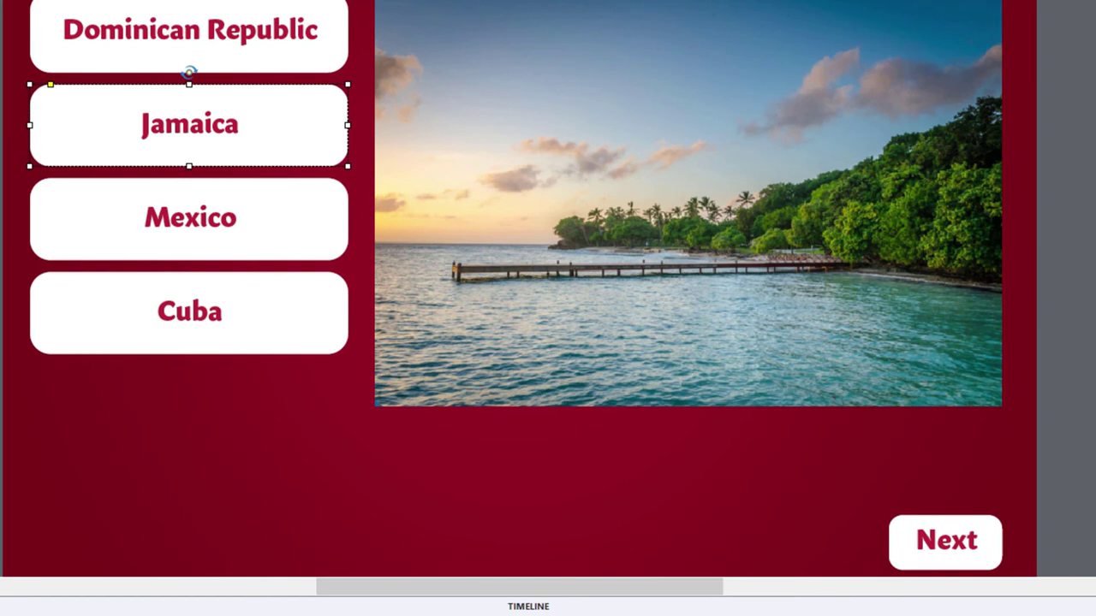
pyautogui.hotkey('shift', 'F9')
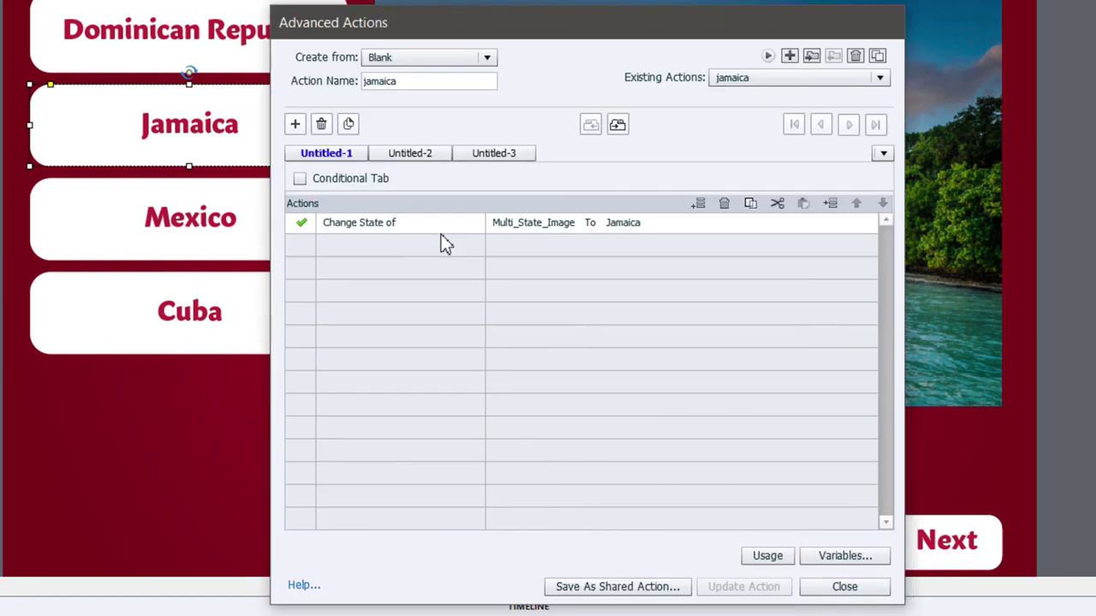
pyautogui.click(363, 248)
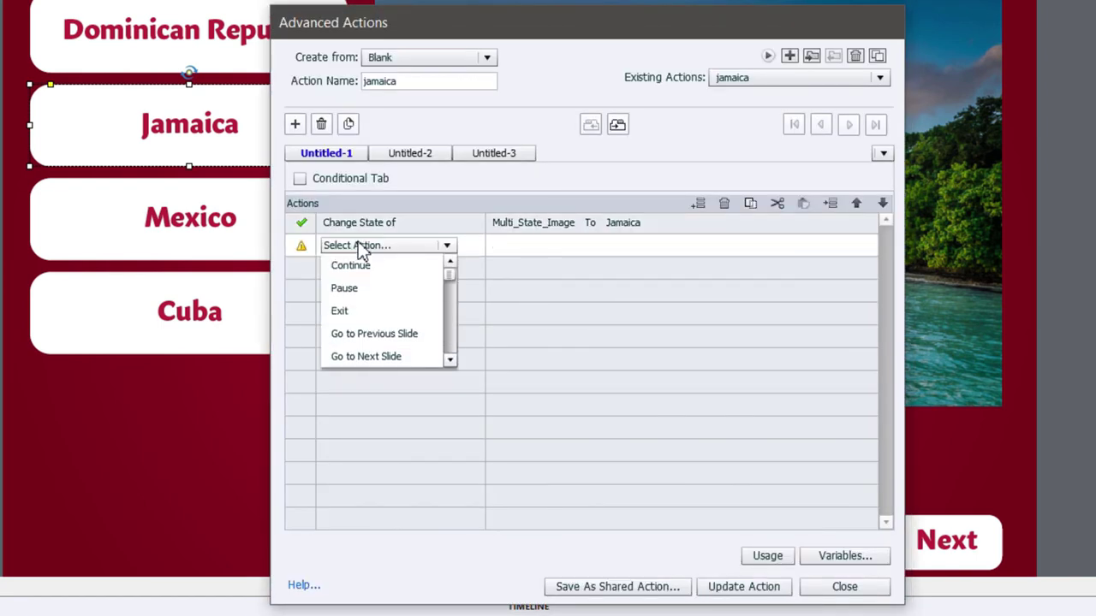
pyautogui.scroll(-5, 358, 243)
pyautogui.click(377, 266)
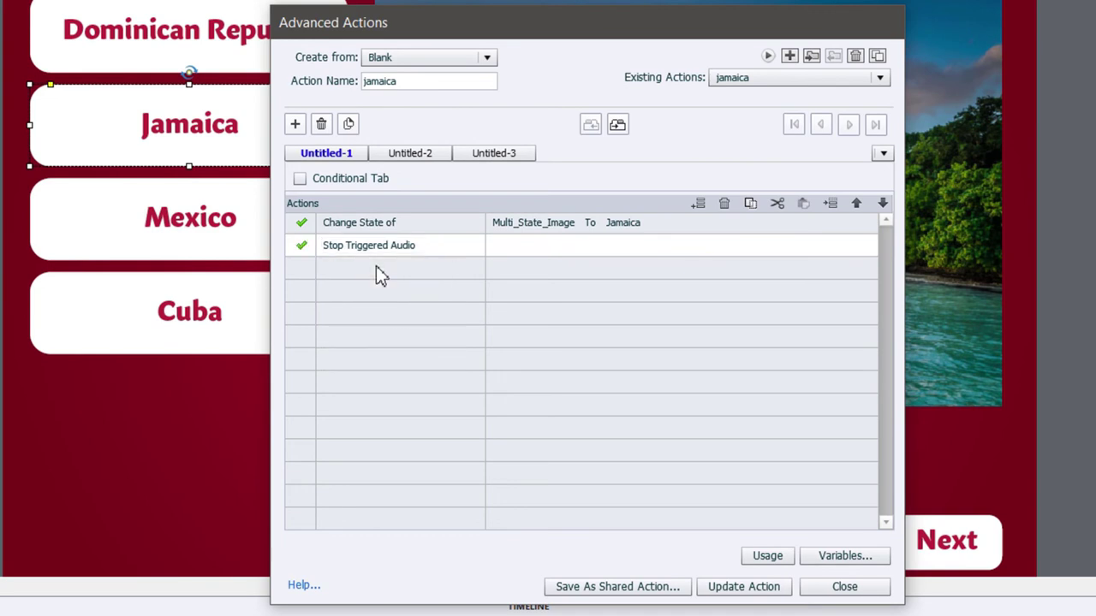
# Add a Play Audio step with jamaica.mp3 and save the jamaica action.
pyautogui.click(388, 268)
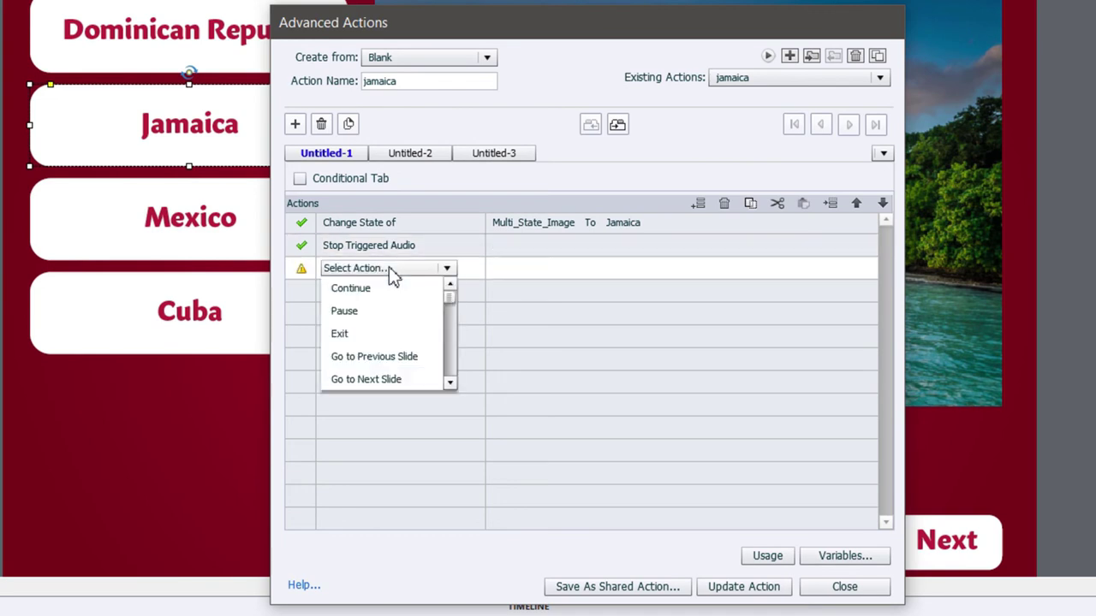
pyautogui.scroll(-2, 391, 273)
pyautogui.scroll(-13, 391, 274)
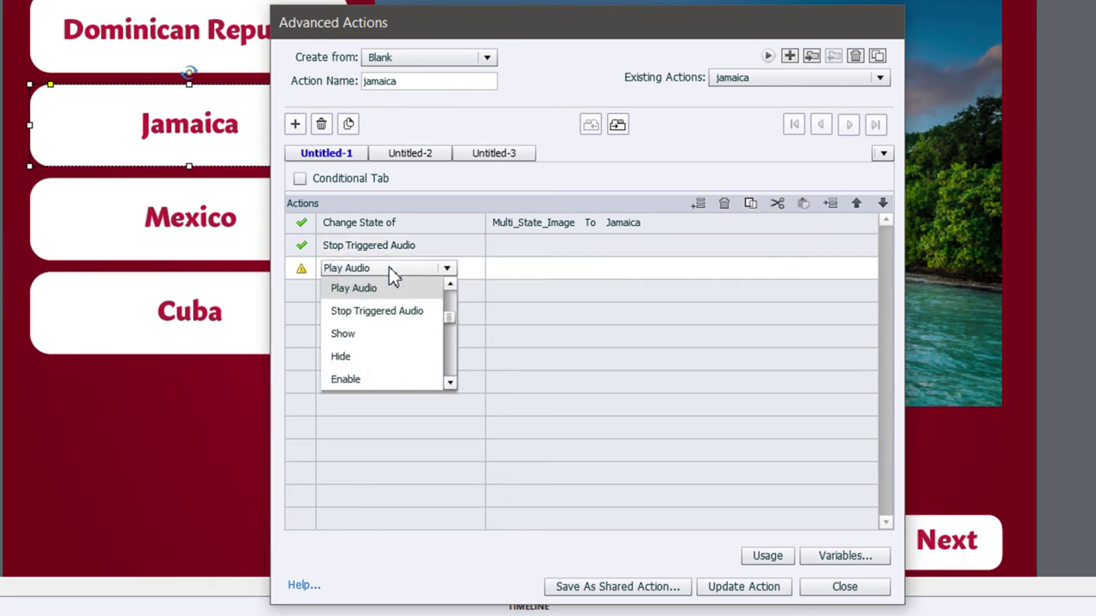
pyautogui.click(394, 290)
pyautogui.click(535, 269)
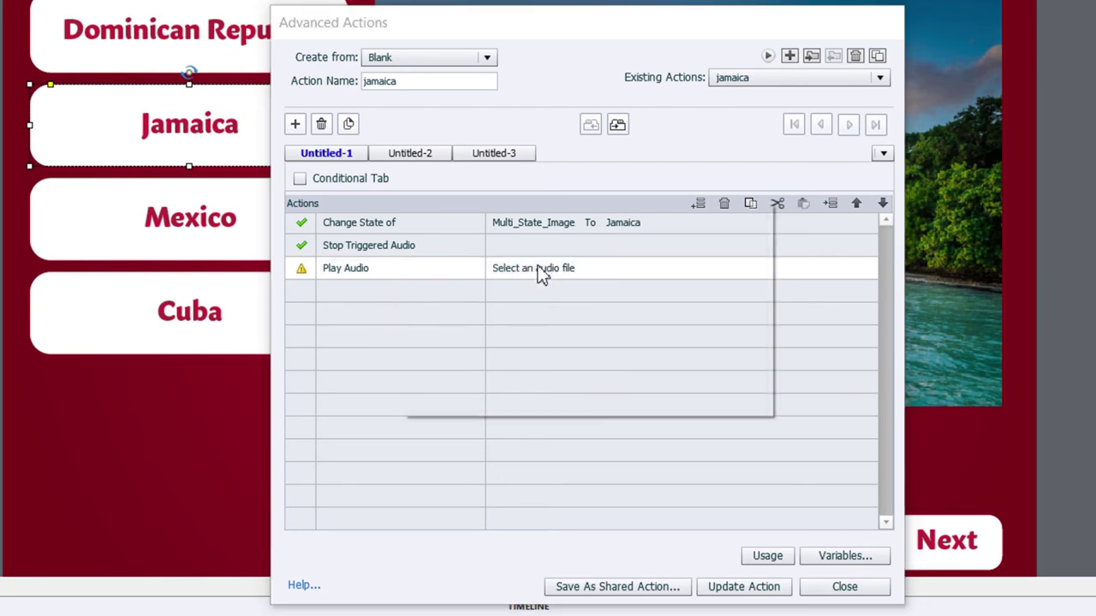
pyautogui.click(629, 311)
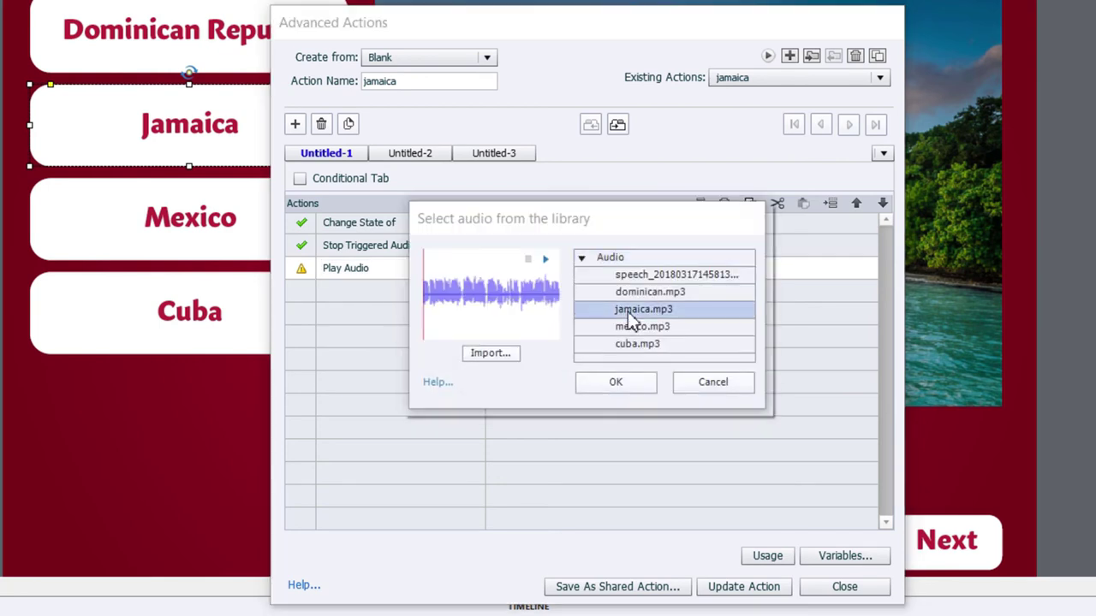
pyautogui.click(614, 381)
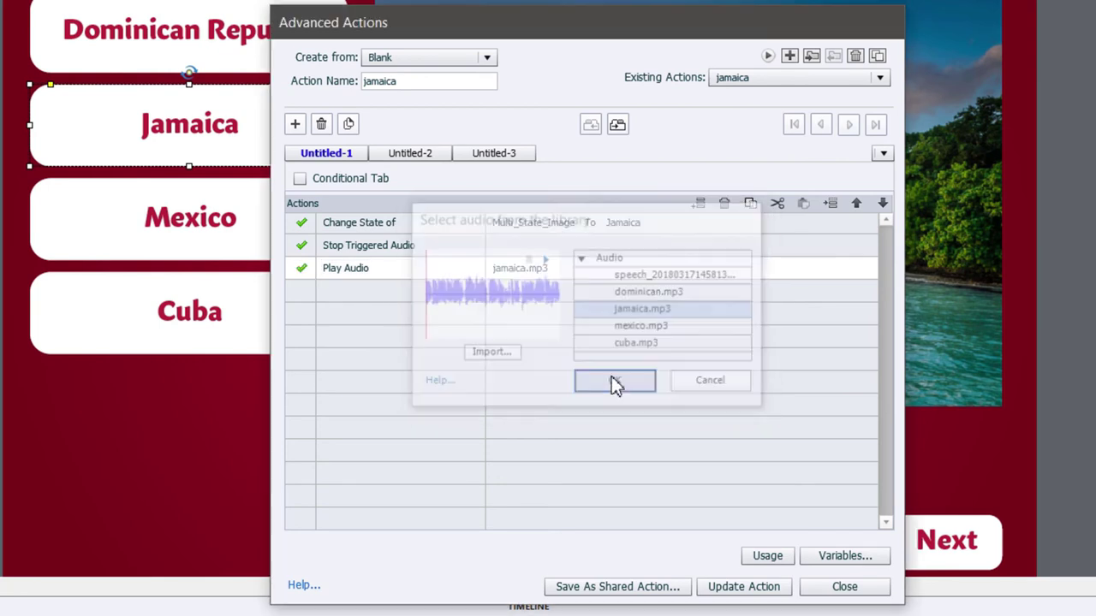
pyautogui.click(775, 589)
pyautogui.click(659, 341)
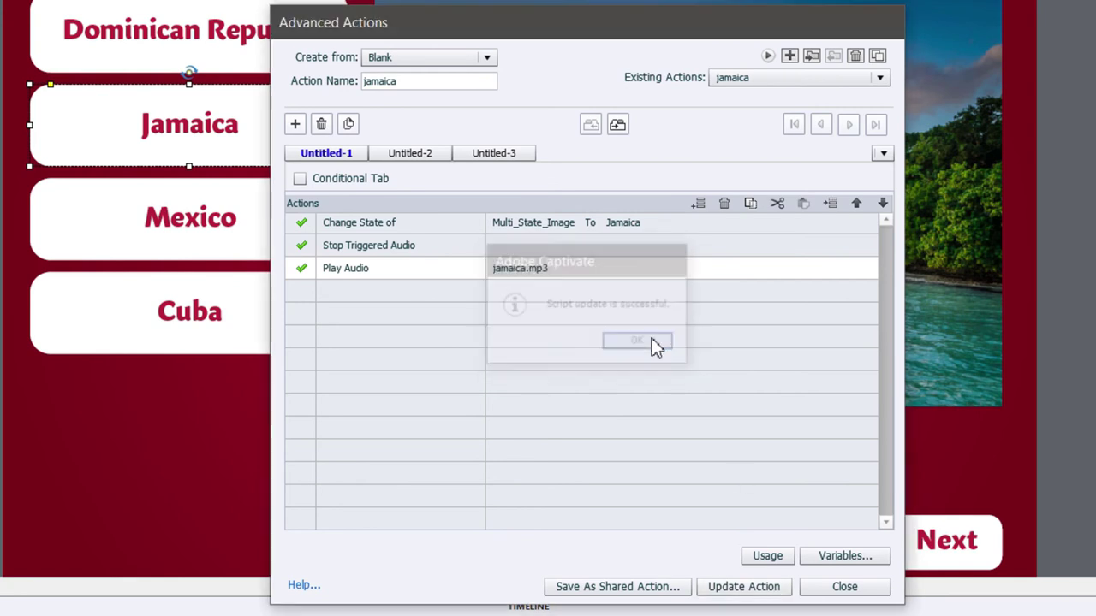
pyautogui.click(837, 586)
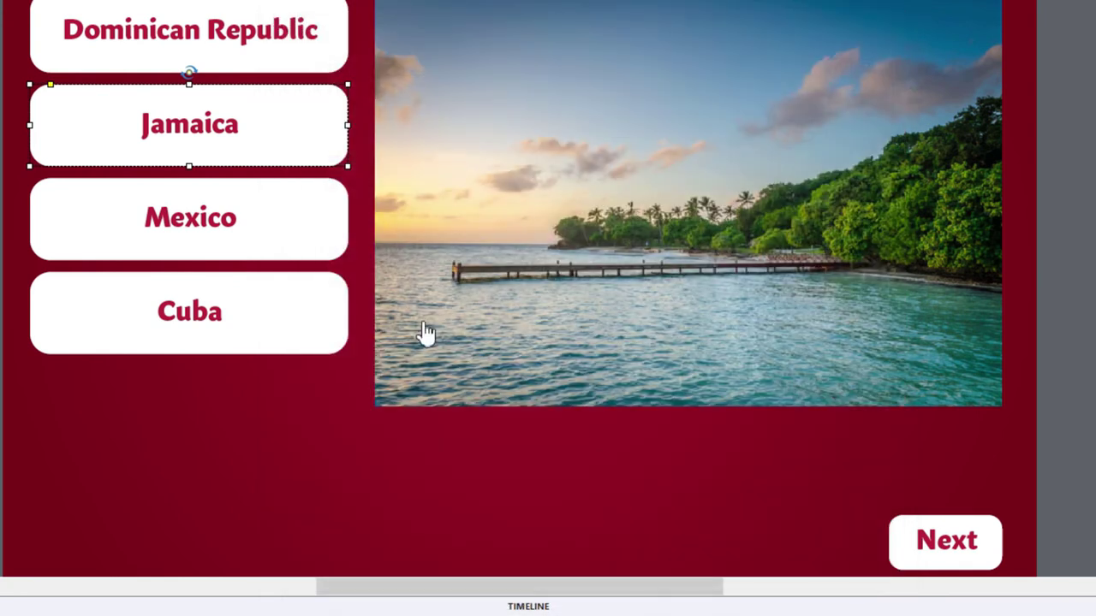
pyautogui.click(285, 230)
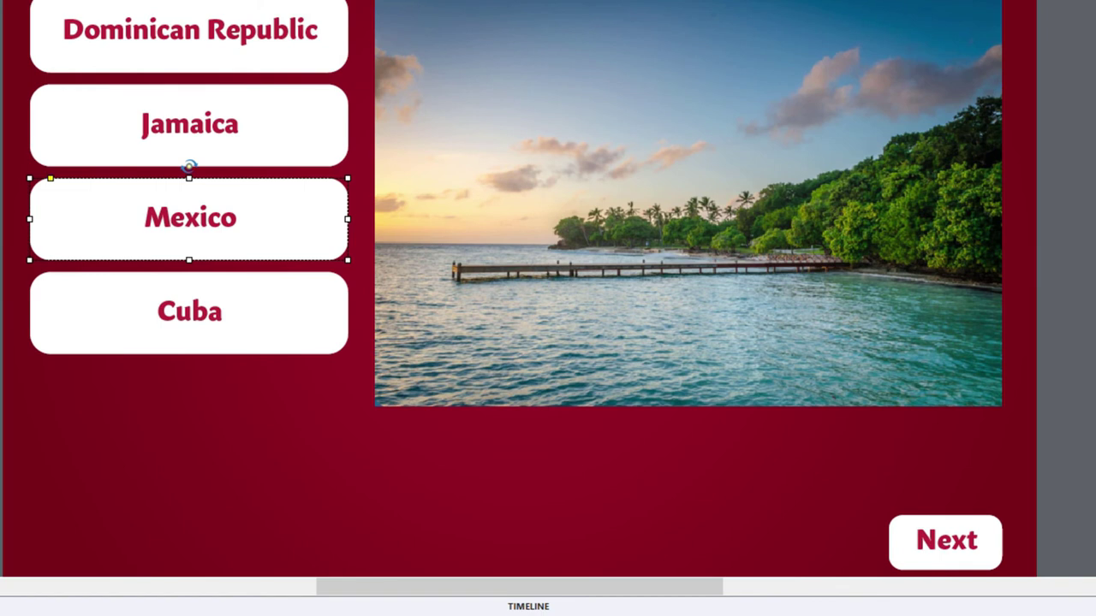
# Open the Mexico action with Shift+F9 and add a Stop Triggered Audio step.
pyautogui.hotkey('shift', 'F9')
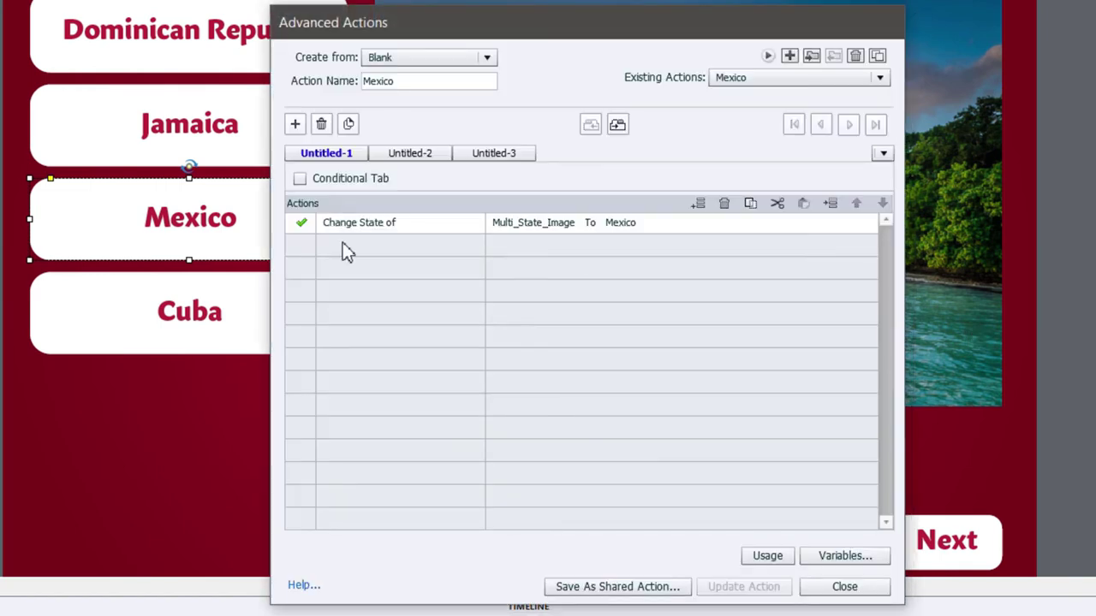
pyautogui.click(347, 250)
pyautogui.scroll(-3, 371, 276)
pyautogui.click(373, 271)
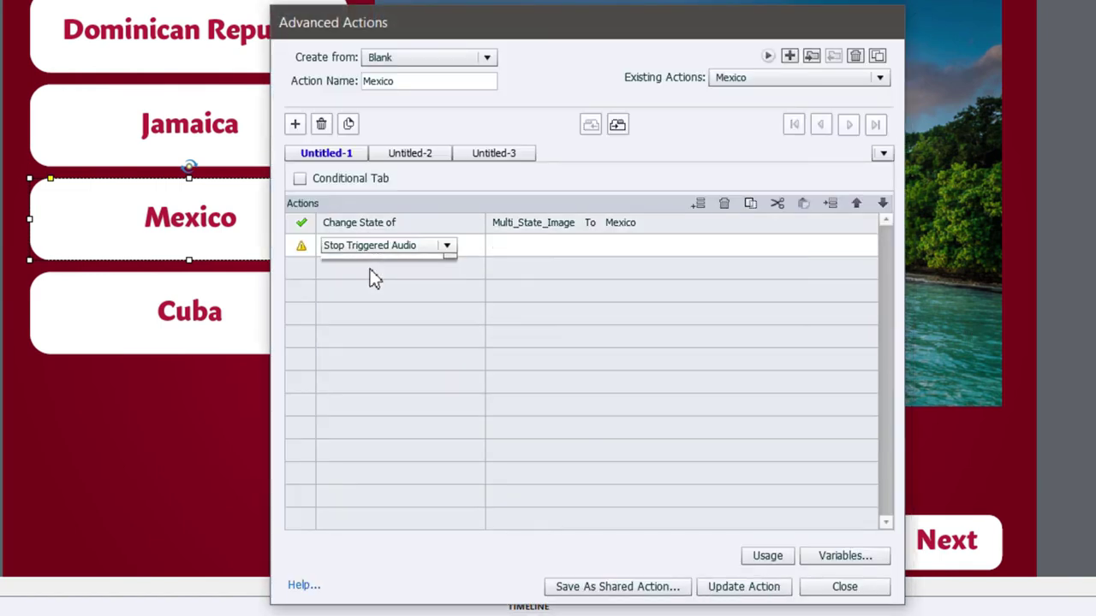
# Add a Play Audio step with mexico.mp3 and save the Mexico action.
pyautogui.click(376, 270)
pyautogui.scroll(2, 377, 291)
pyautogui.click(382, 291)
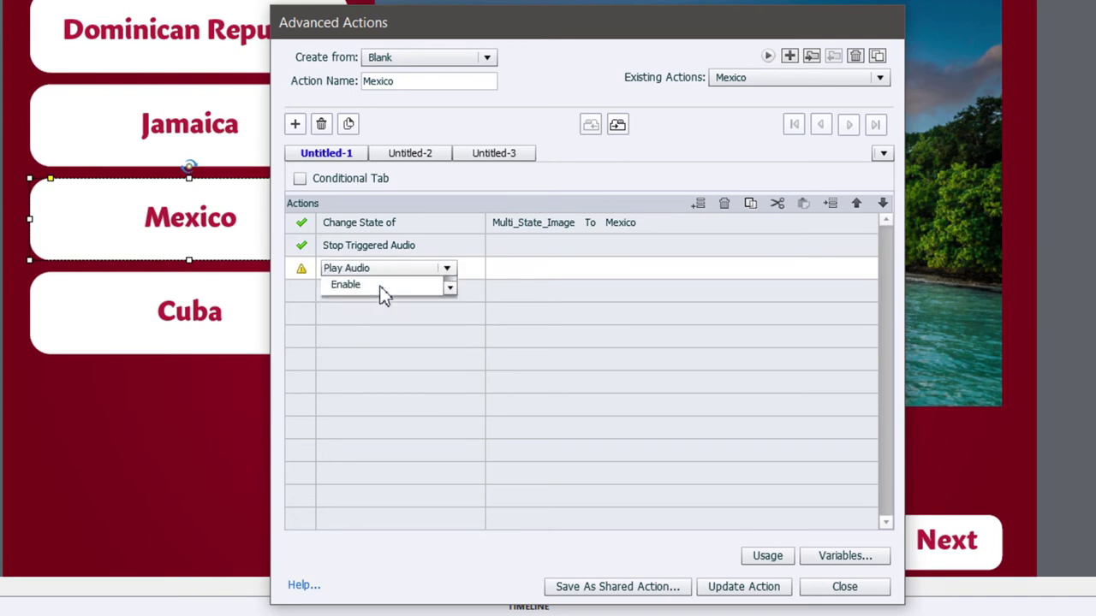
pyautogui.click(541, 270)
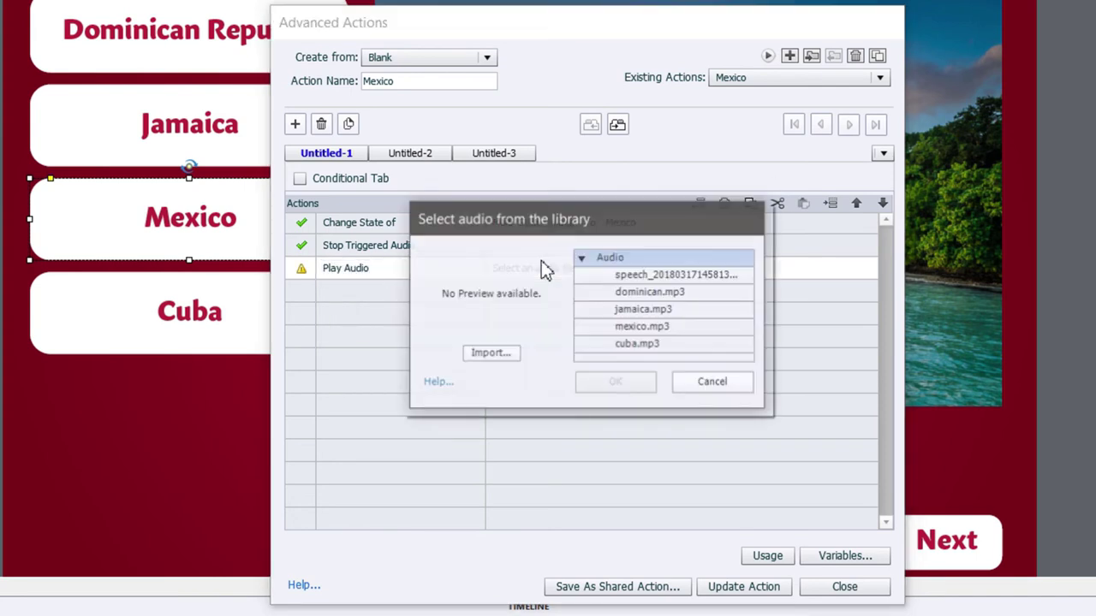
pyautogui.click(642, 330)
pyautogui.click(638, 383)
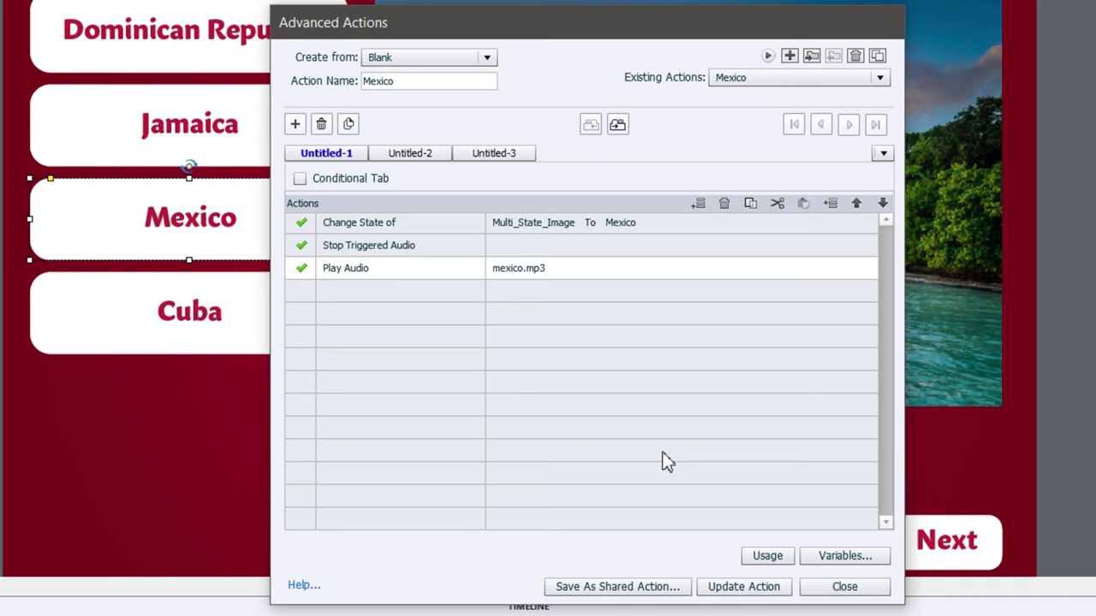
pyautogui.click(762, 591)
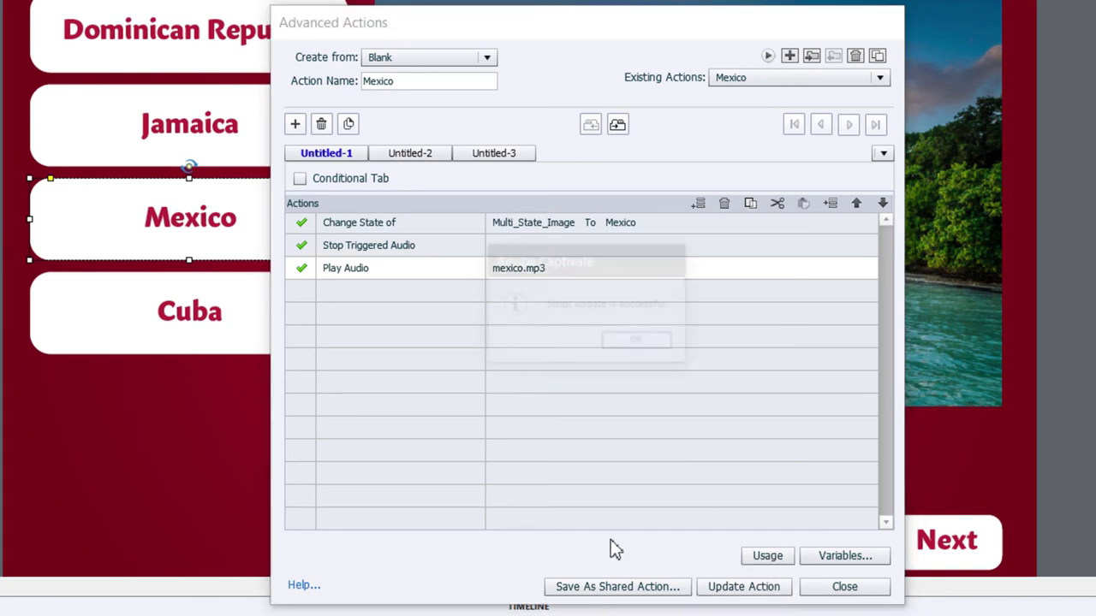
pyautogui.click(626, 343)
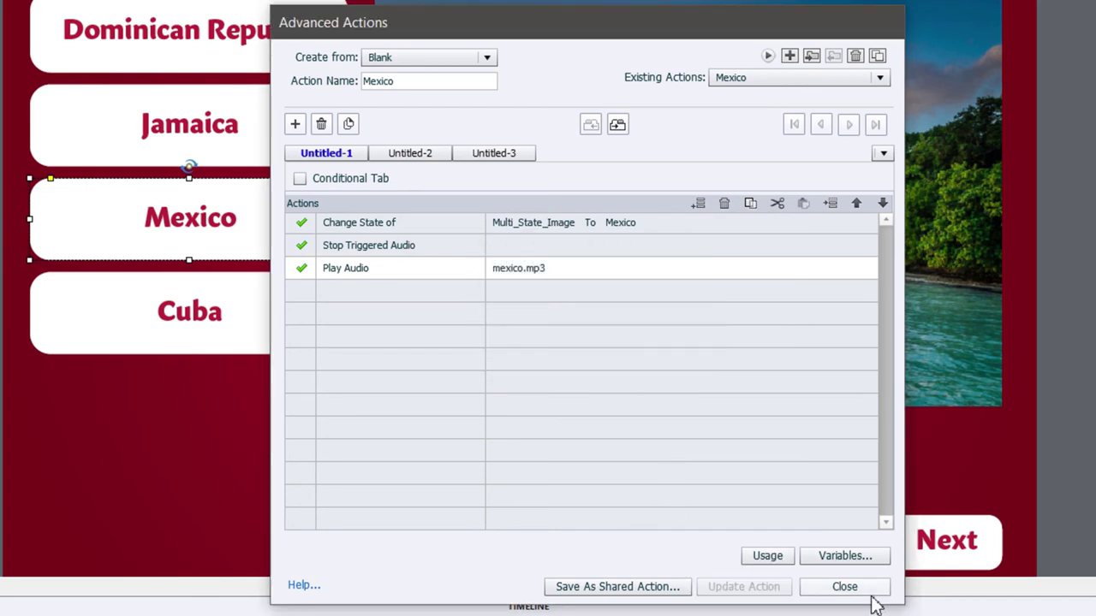
pyautogui.click(869, 592)
pyautogui.click(242, 293)
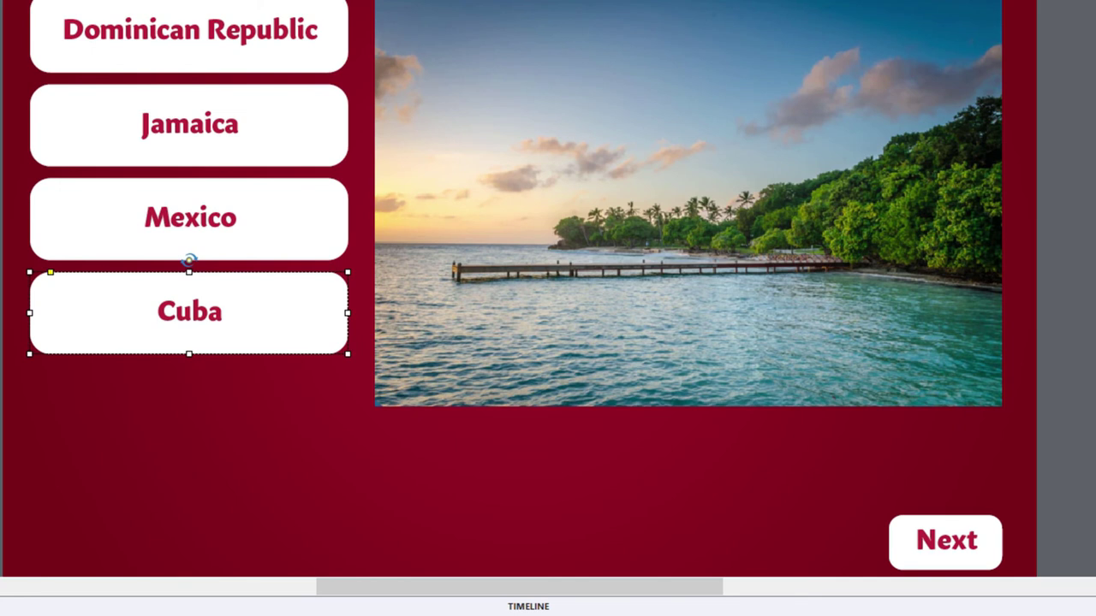
# Open the Cuba button's advanced action and add a Stop Triggered Audio step.
pyautogui.hotkey('shift', 'F9')
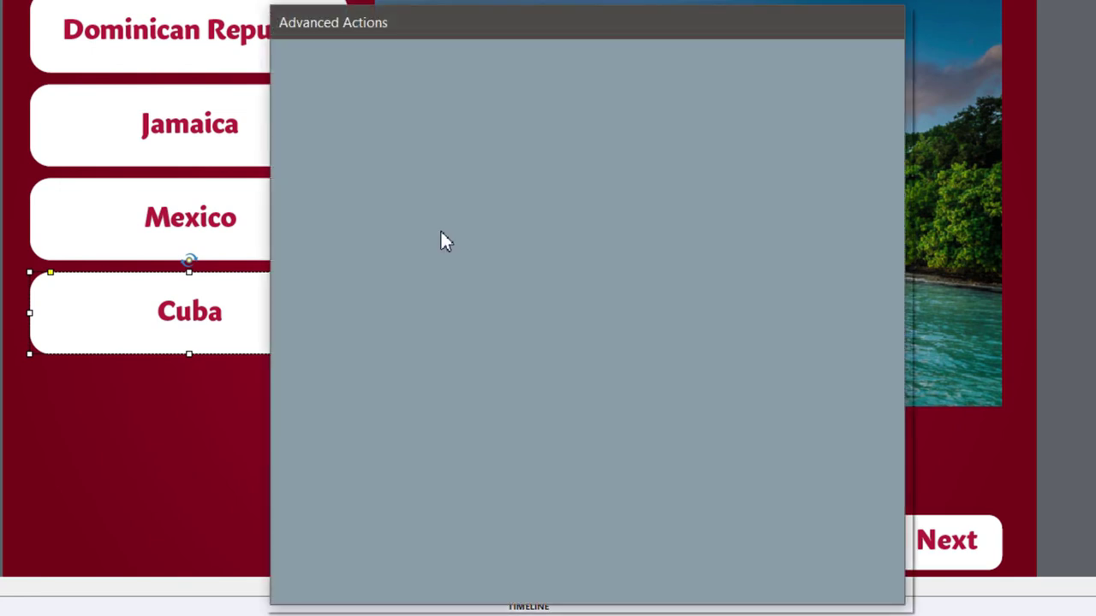
pyautogui.click(360, 246)
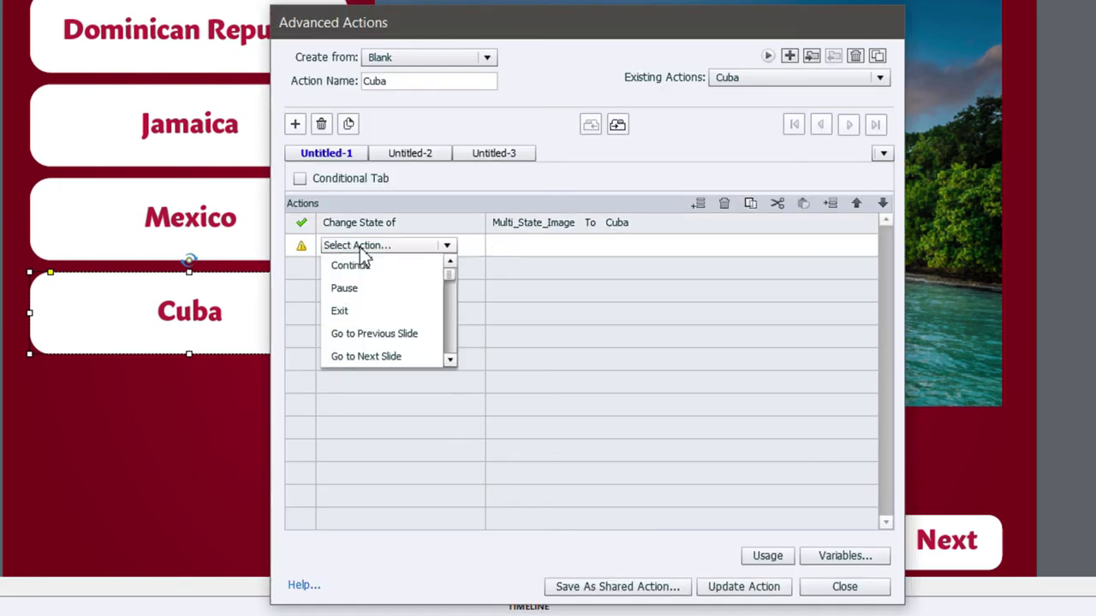
pyautogui.scroll(-5, 360, 247)
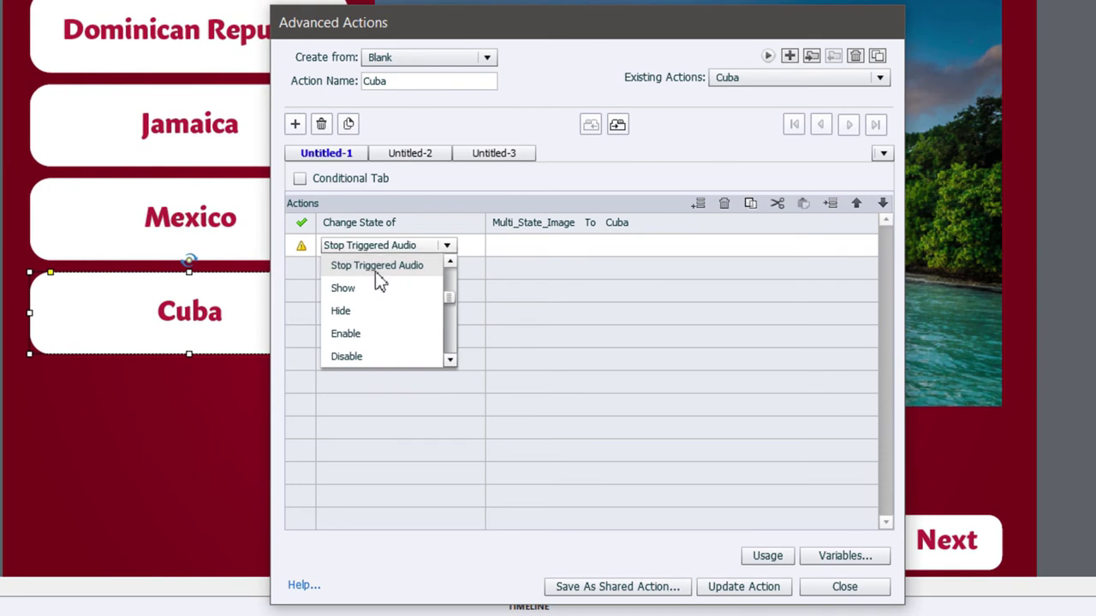
pyautogui.click(375, 271)
# Add a Play Audio step with cuba.mp3 and save the Cuba action.
pyautogui.click(339, 271)
pyautogui.scroll(-1, 342, 273)
pyautogui.scroll(-3, 340, 274)
pyautogui.click(377, 293)
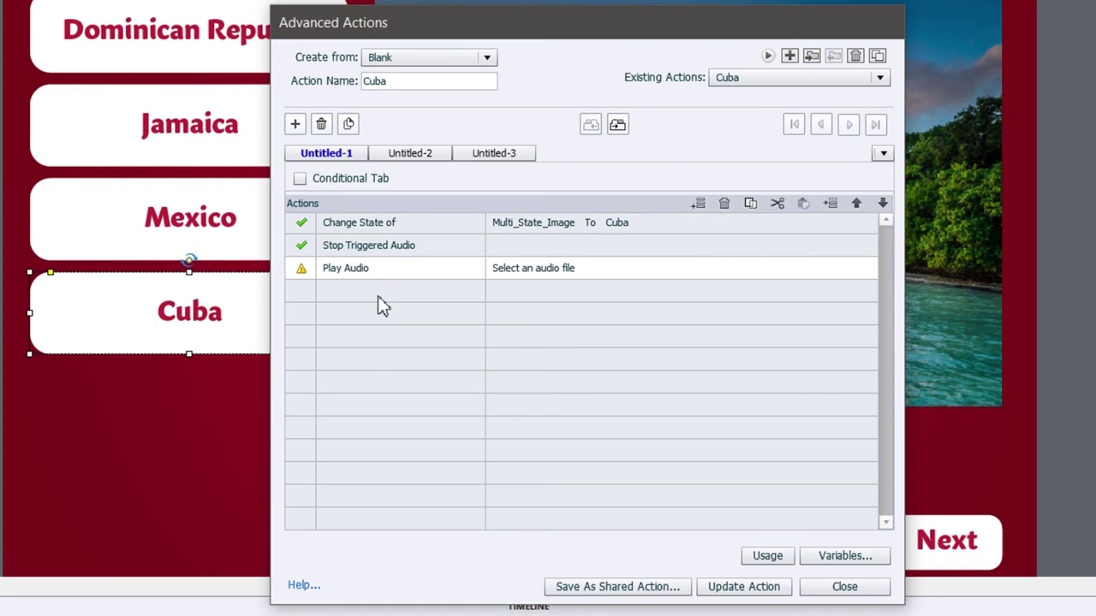
pyautogui.click(541, 272)
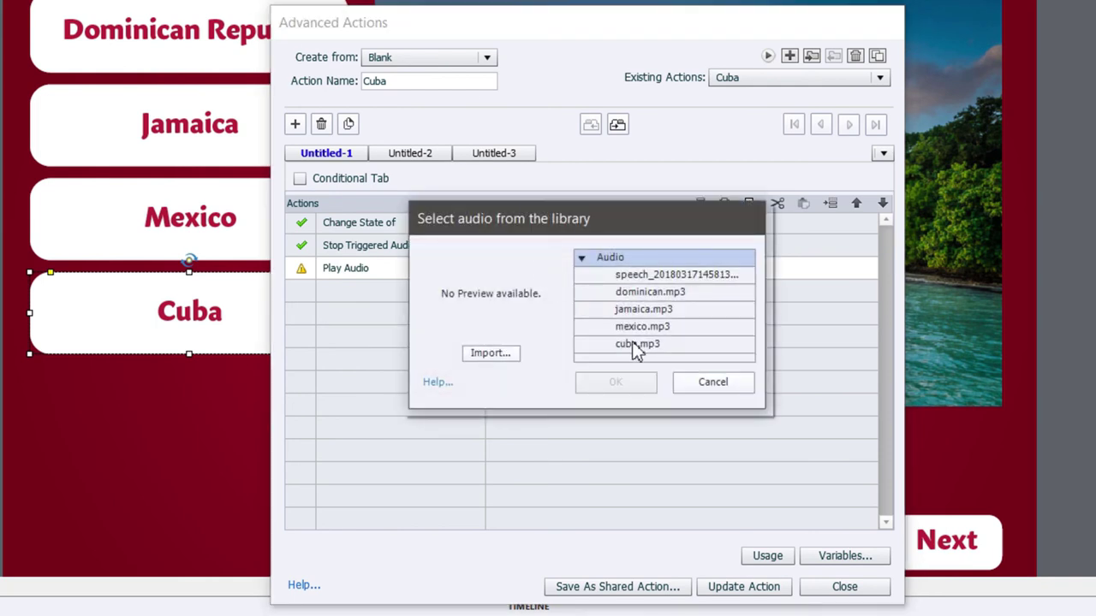
pyautogui.click(637, 346)
pyautogui.click(621, 381)
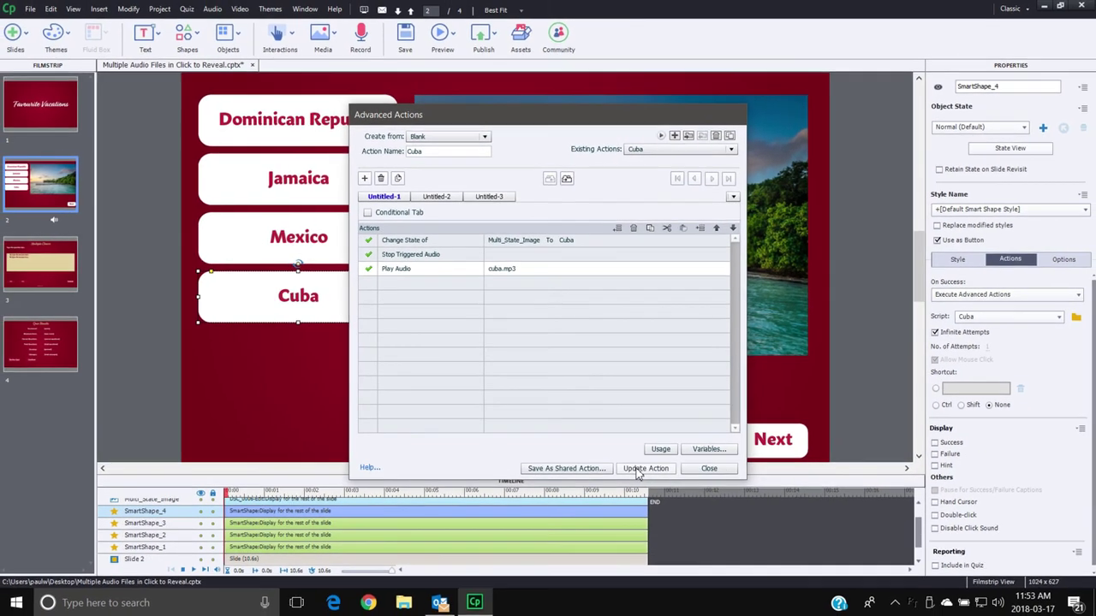
pyautogui.click(640, 469)
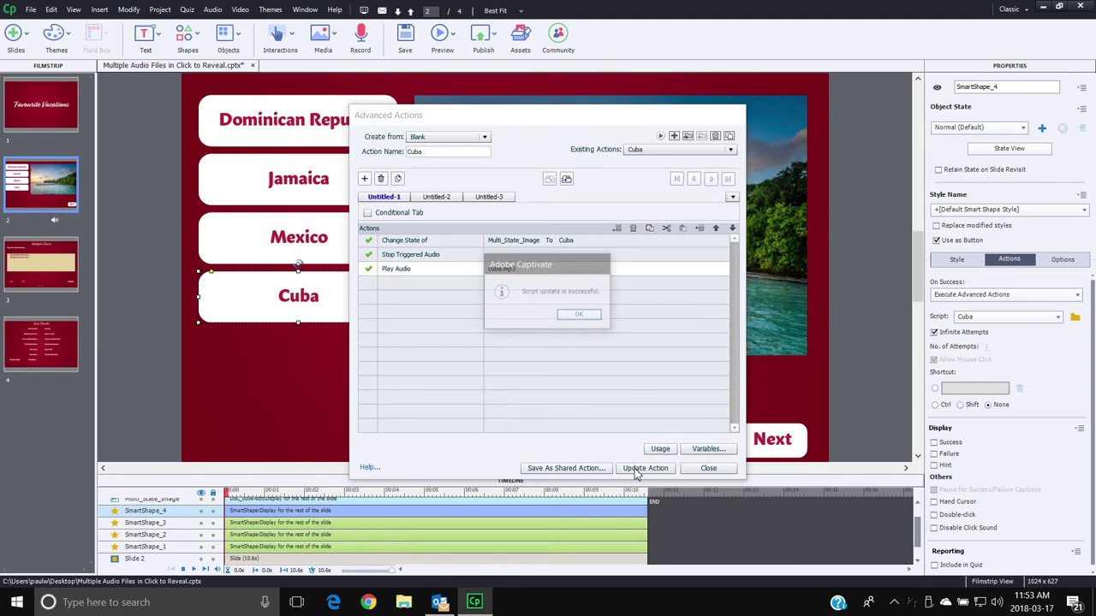
pyautogui.click(579, 316)
pyautogui.click(709, 468)
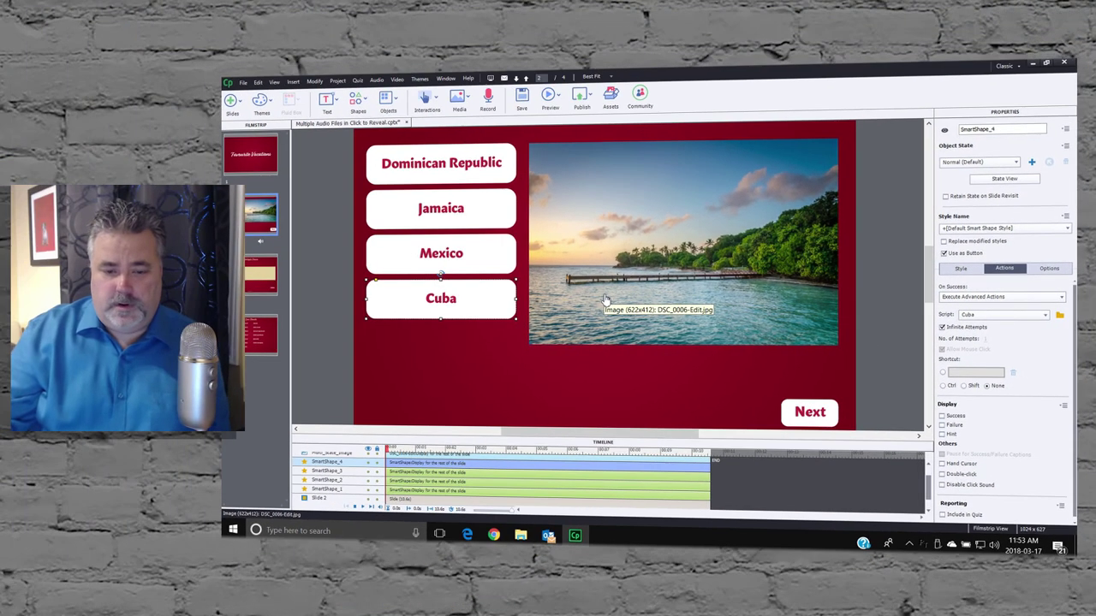
pyautogui.click(461, 176)
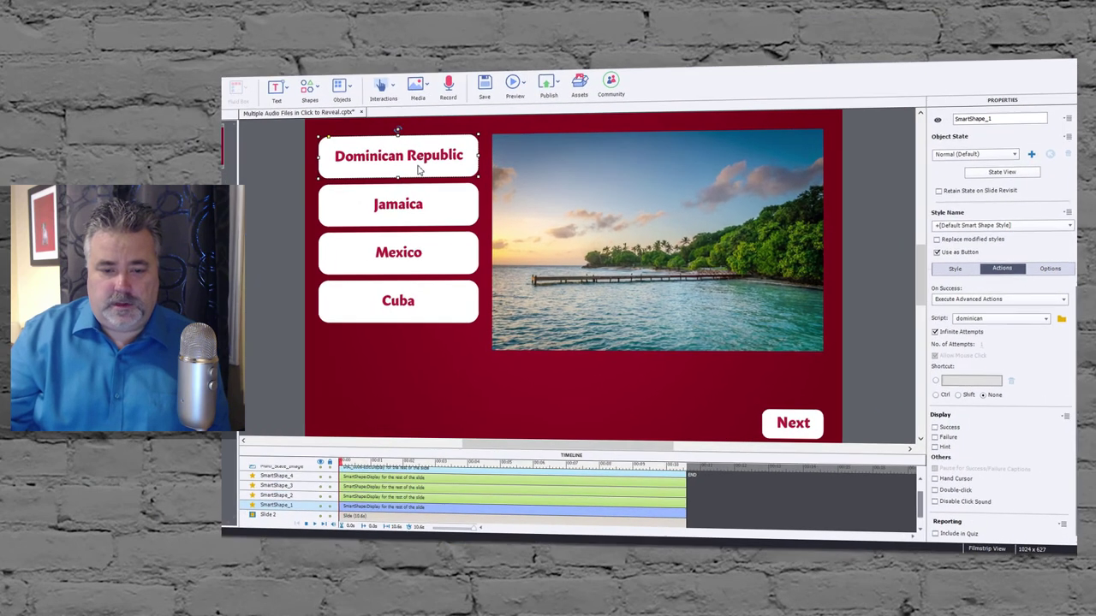
pyautogui.click(1052, 269)
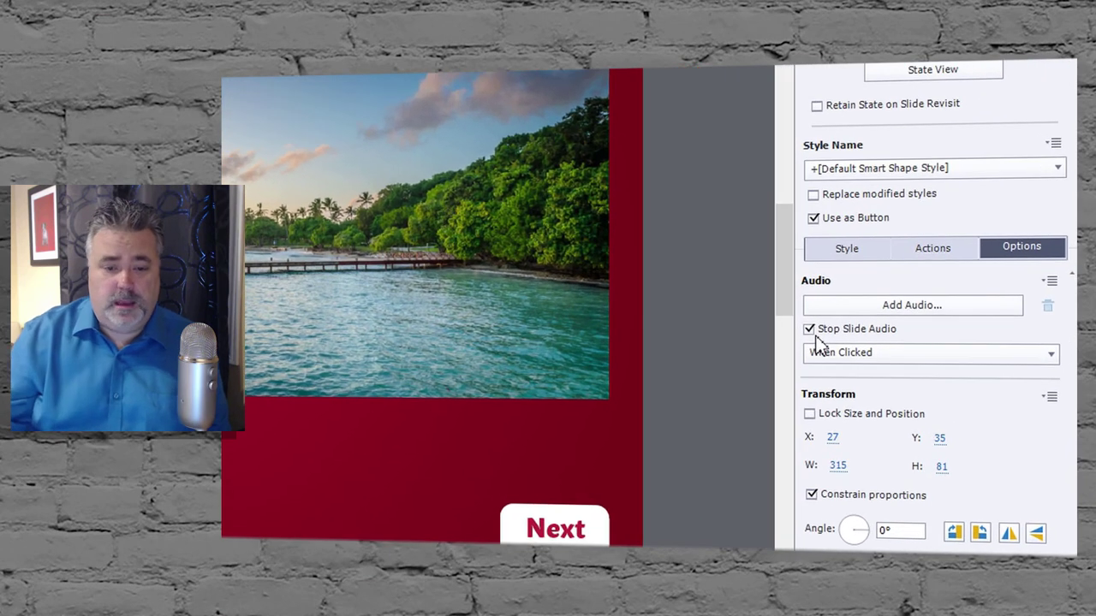
pyautogui.click(933, 250)
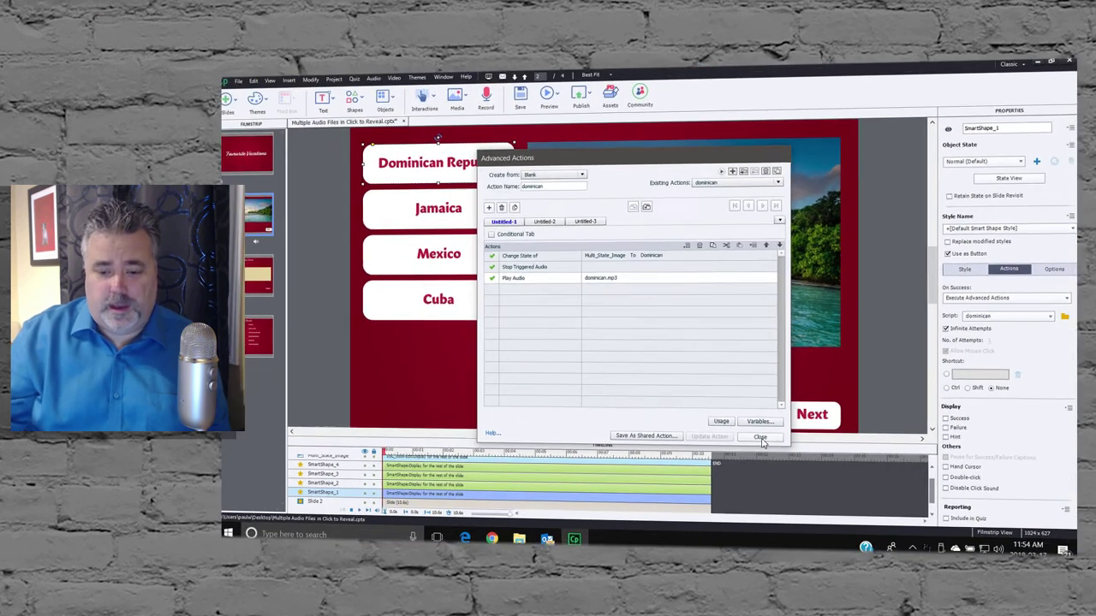
pyautogui.click(777, 483)
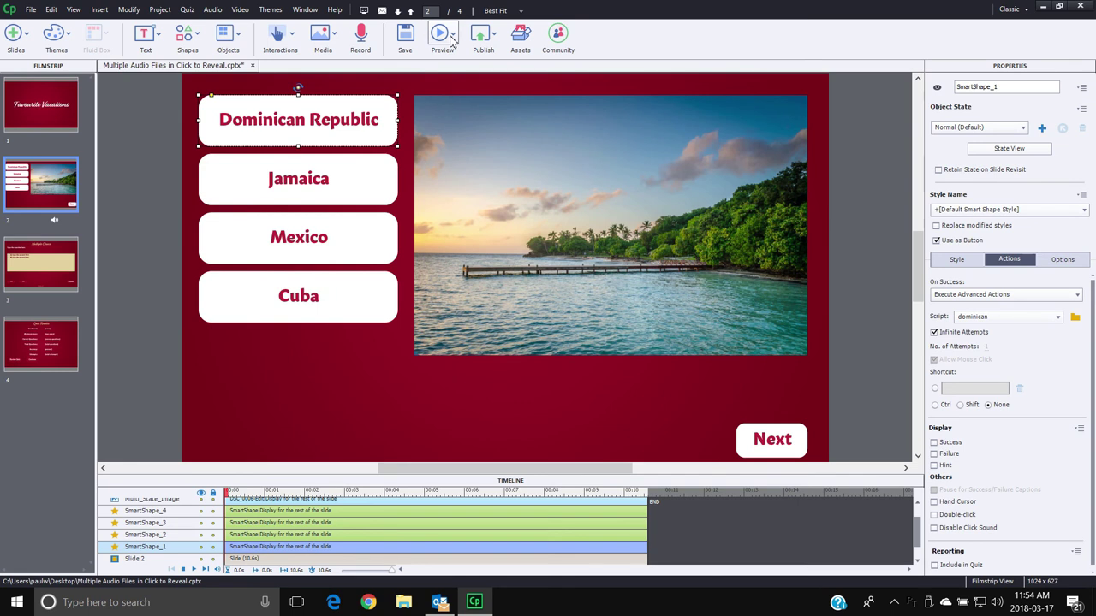
# Preview the project as HTML5 in Browser.
pyautogui.click(439, 36)
pyautogui.click(487, 183)
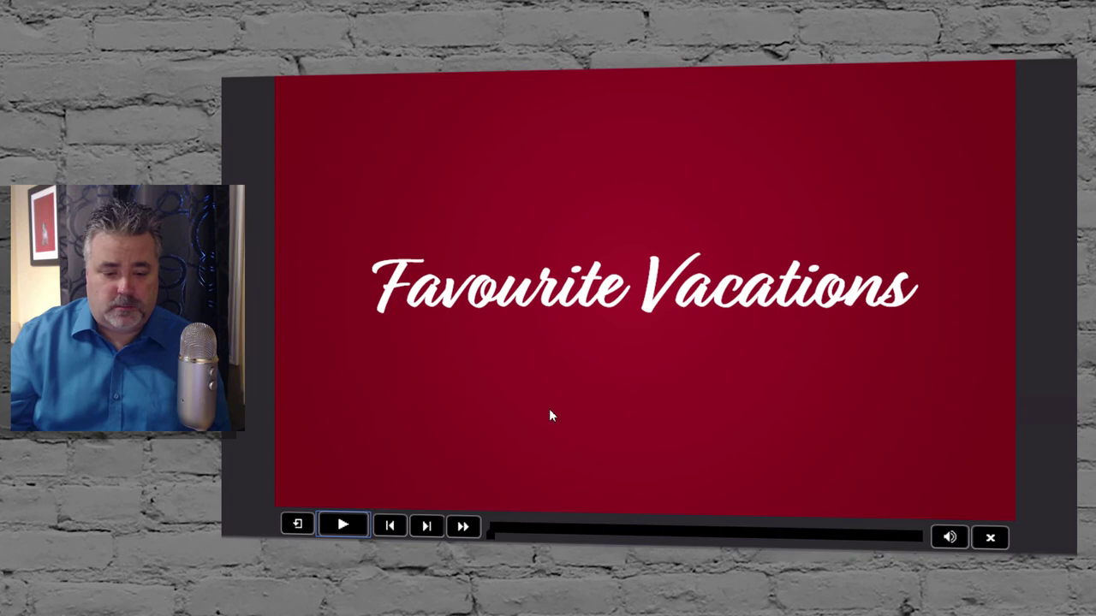
# Play the preview, test the Dominican Republic, Jamaica, Mexico and Cuba buttons, then mute and close it.
pyautogui.click(343, 524)
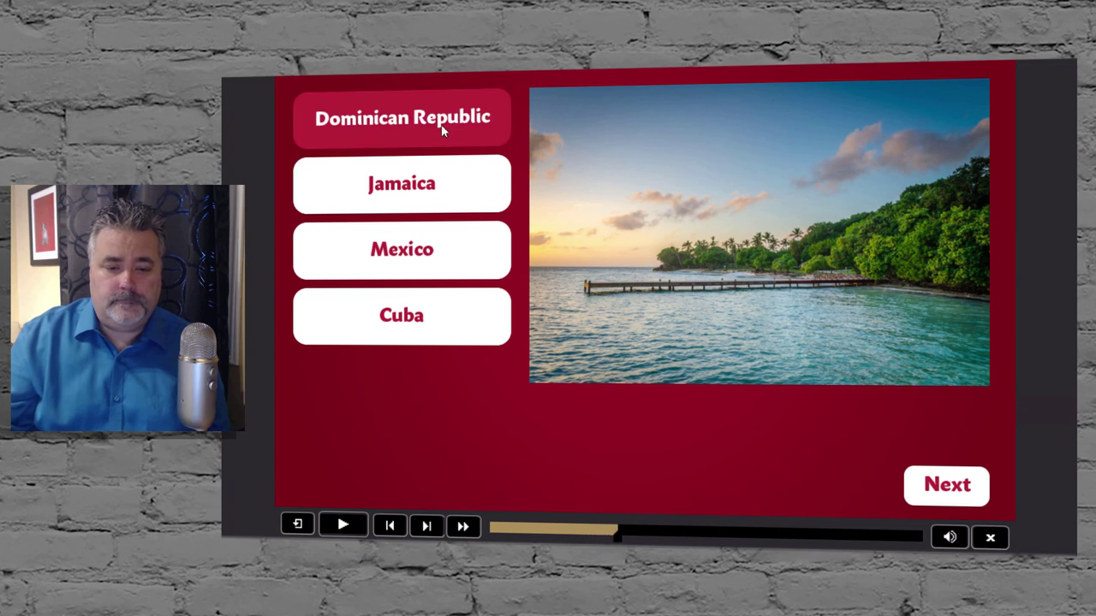
pyautogui.click(410, 124)
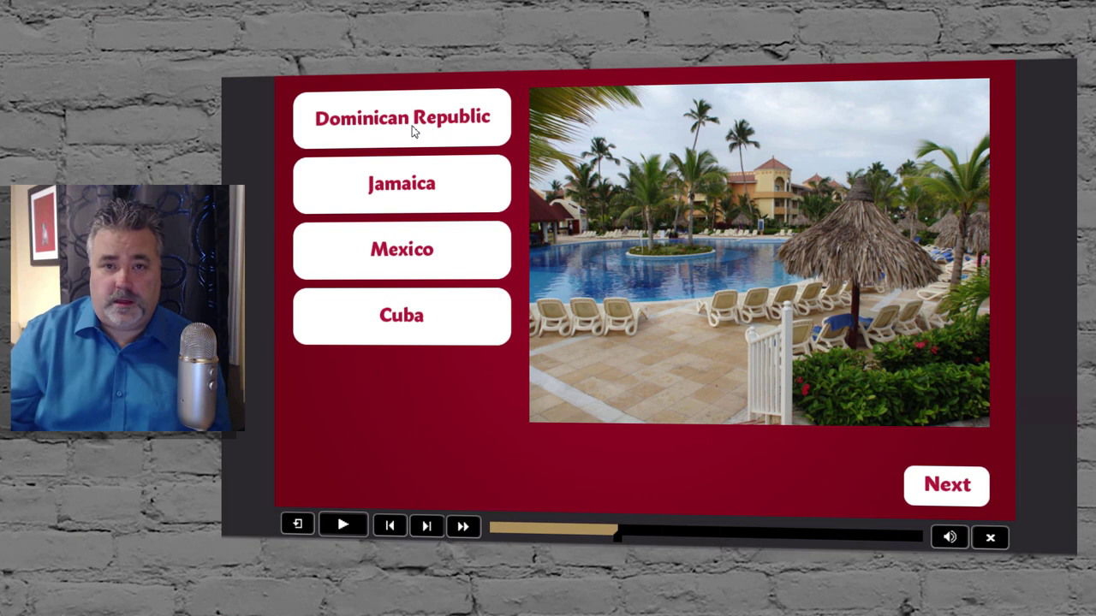
pyautogui.click(428, 188)
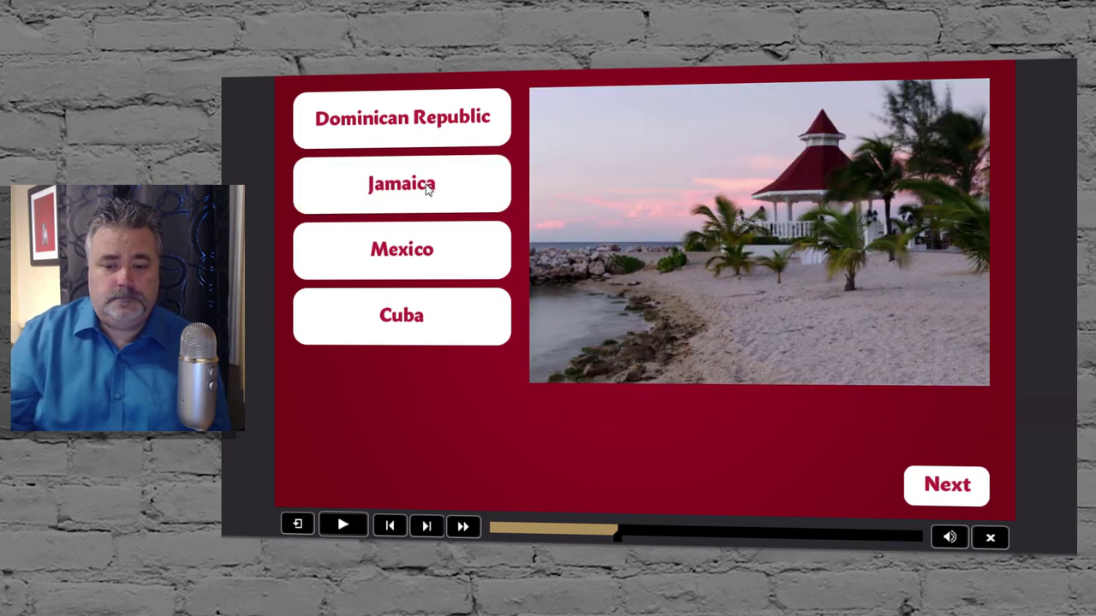
pyautogui.click(427, 261)
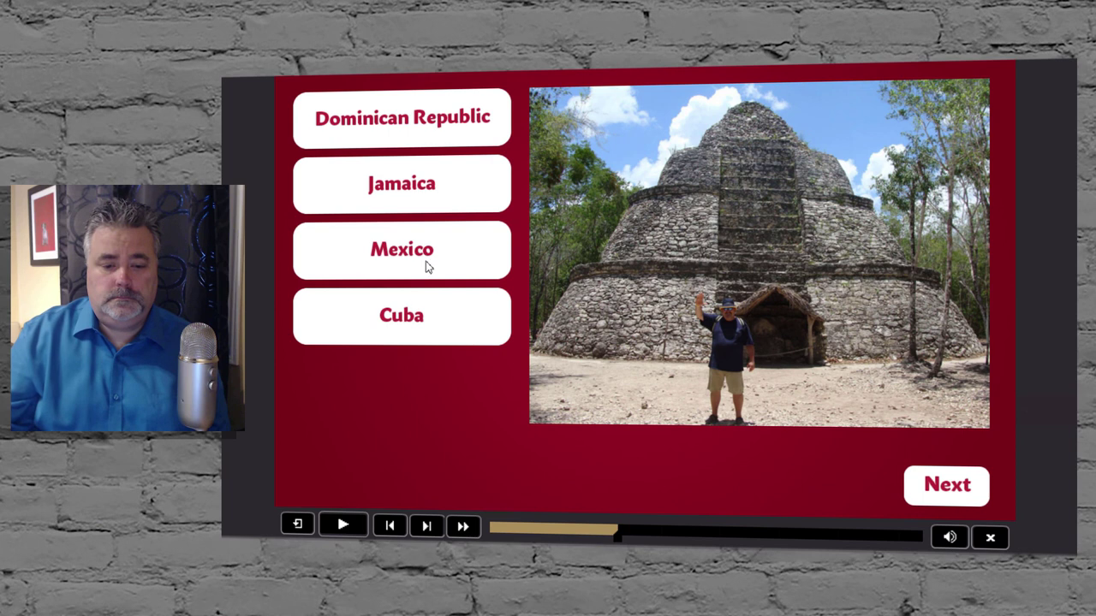
pyautogui.click(423, 325)
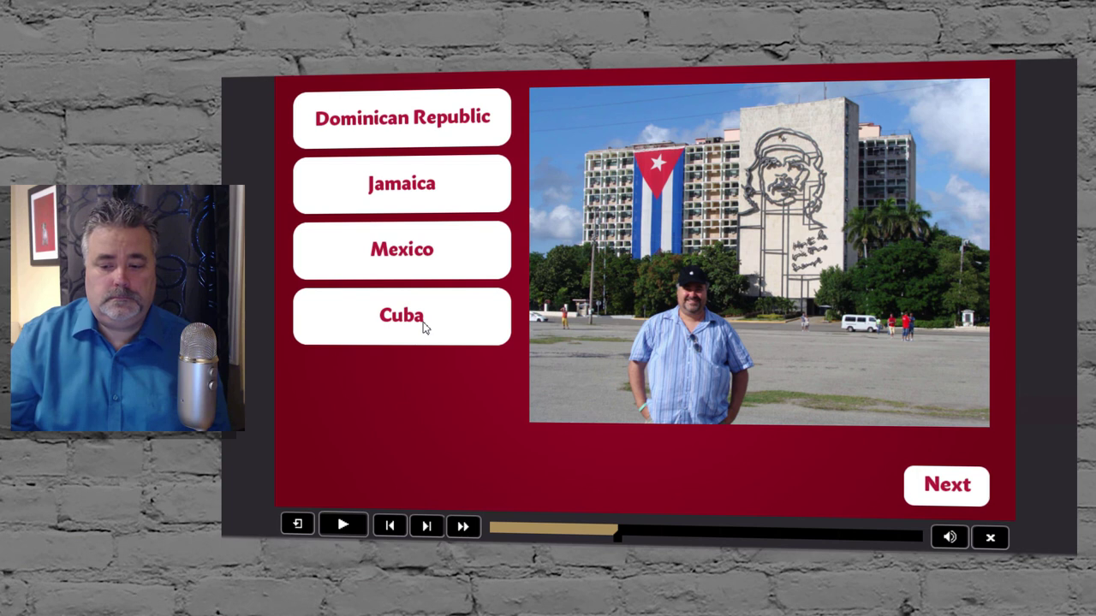
pyautogui.click(950, 536)
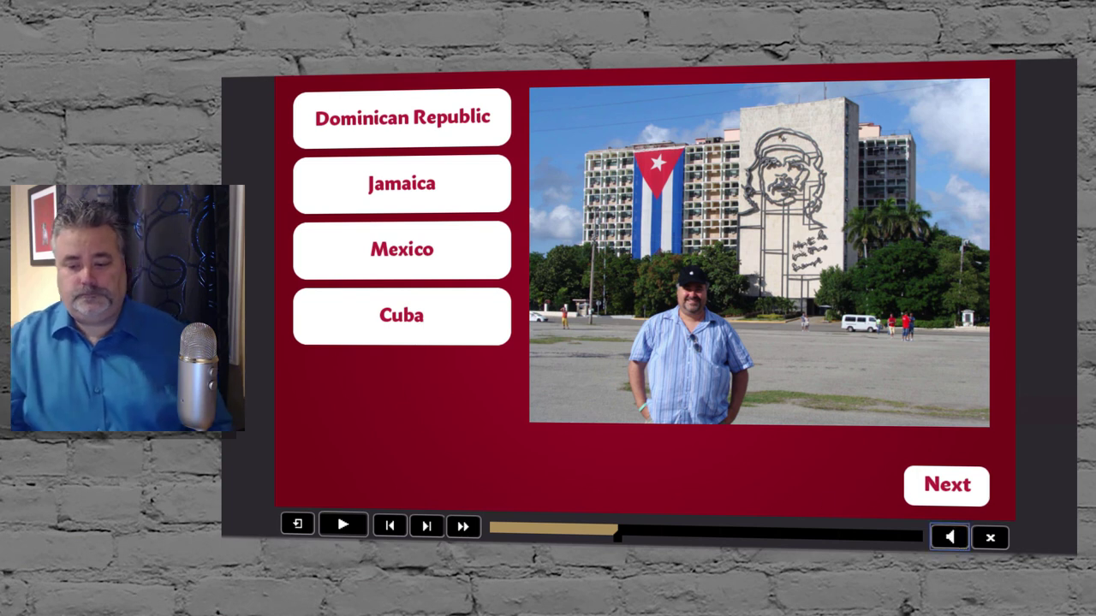
pyautogui.click(989, 539)
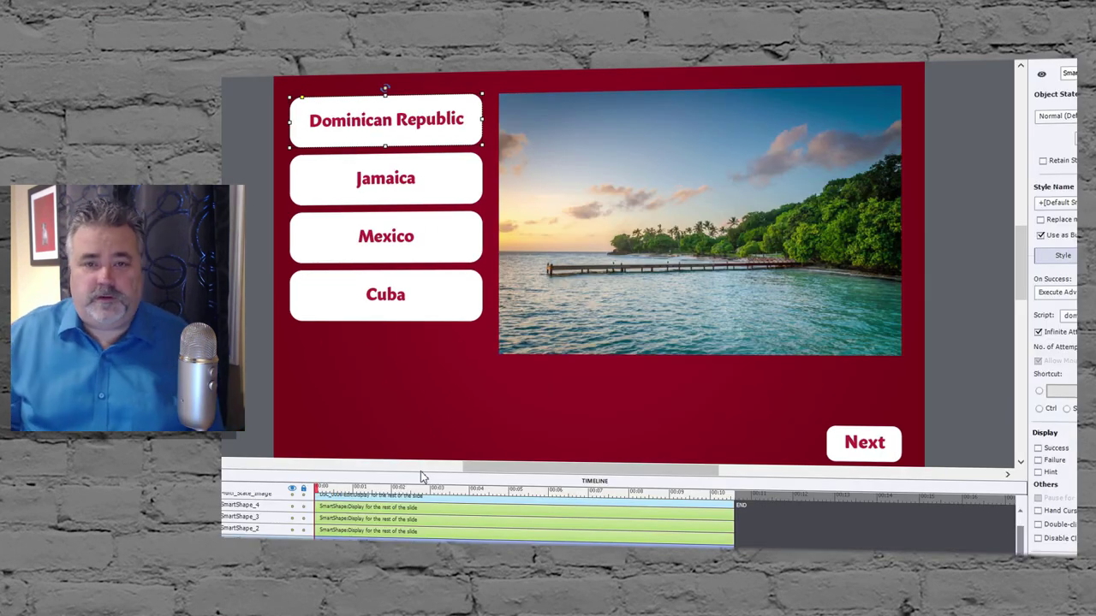